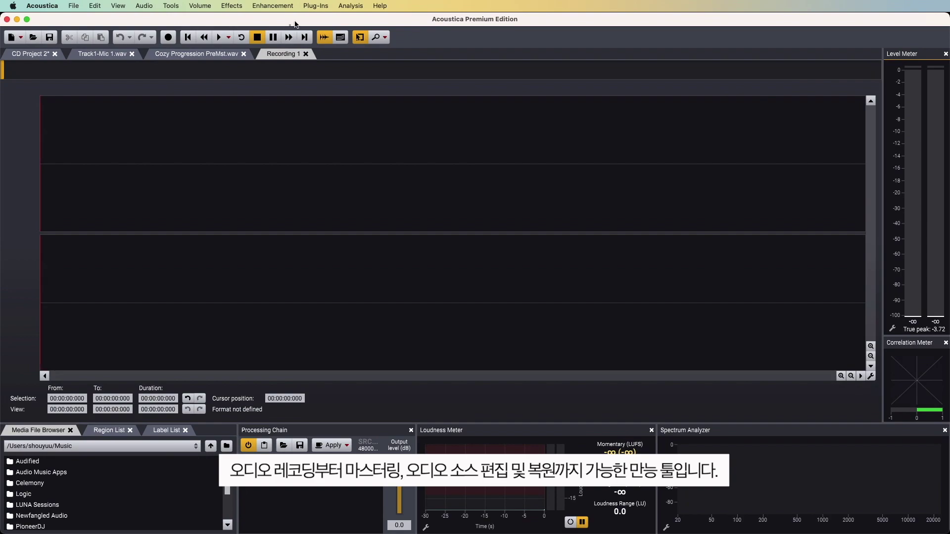
left_click(166, 7)
mouse_move(224, 7)
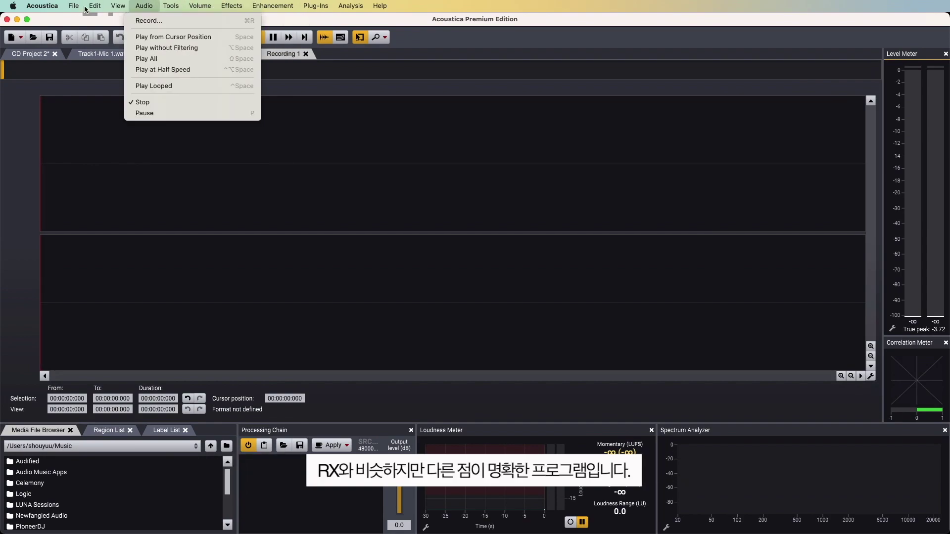
mouse_move(68, 7)
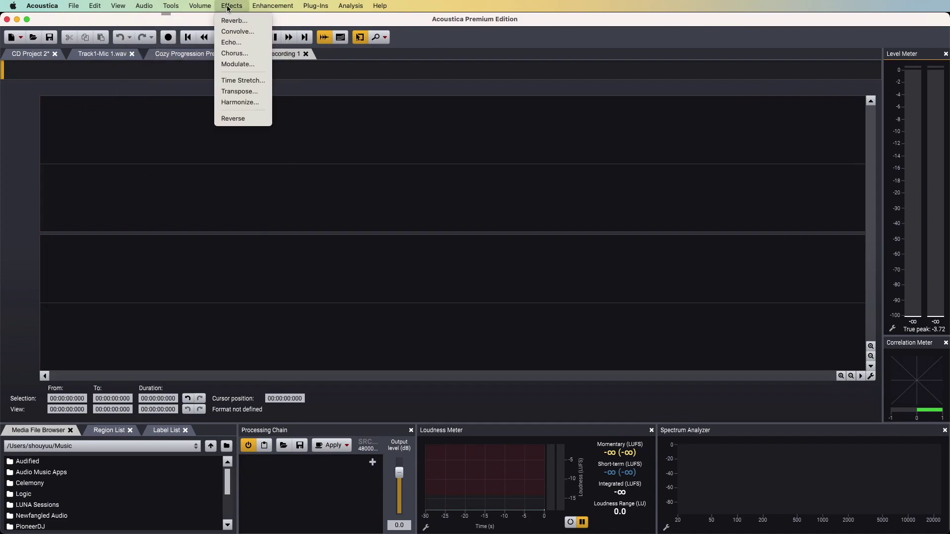
mouse_move(269, 8)
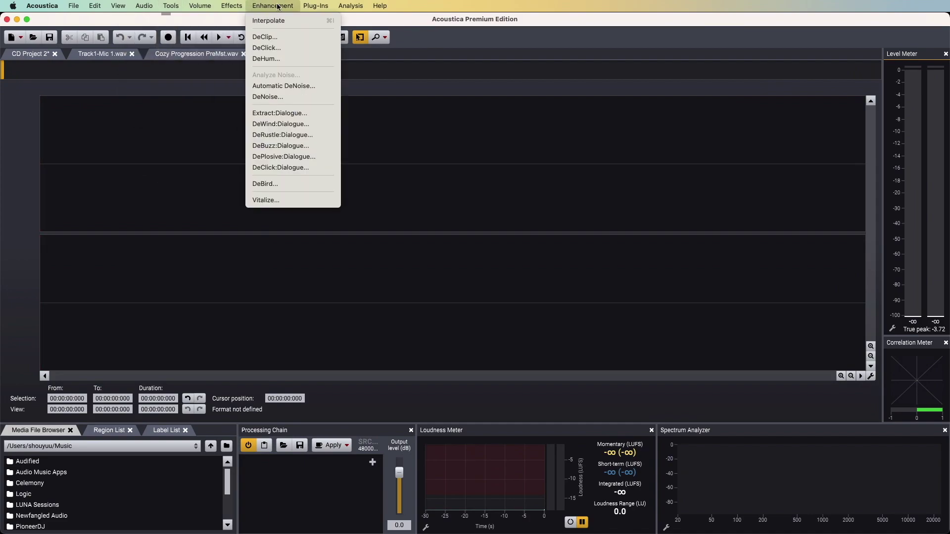
mouse_move(323, 8)
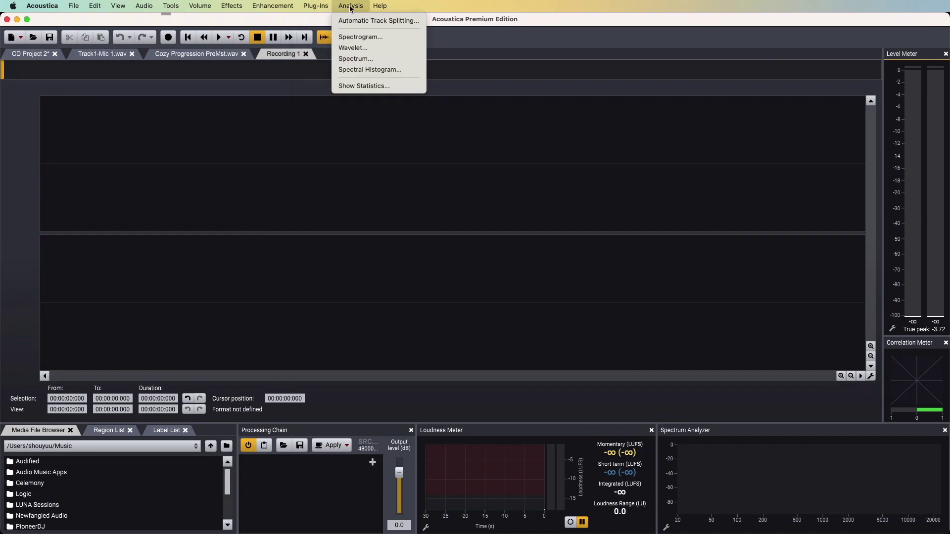
mouse_move(380, 11)
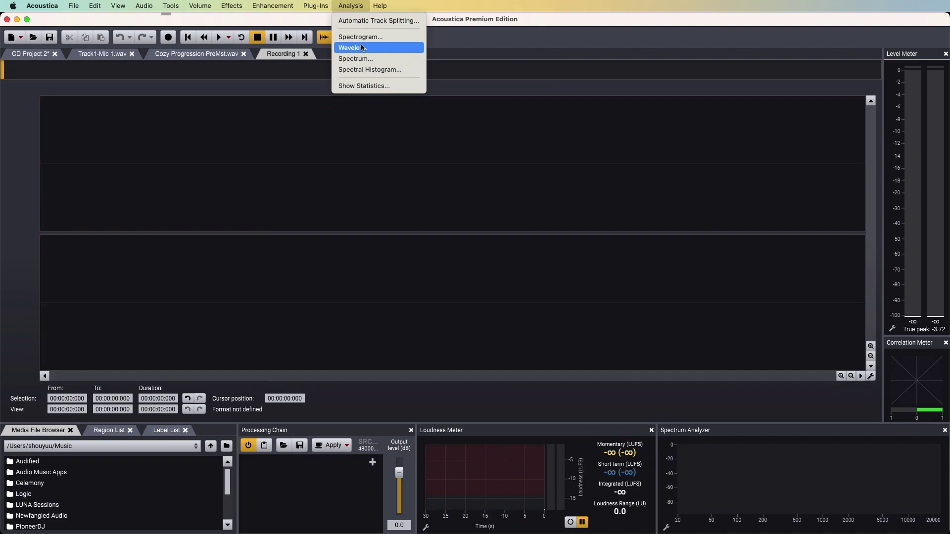
- Review the general, keyboard shortcut and audio device settings in the preferences and close them without changes
left_click(49, 38)
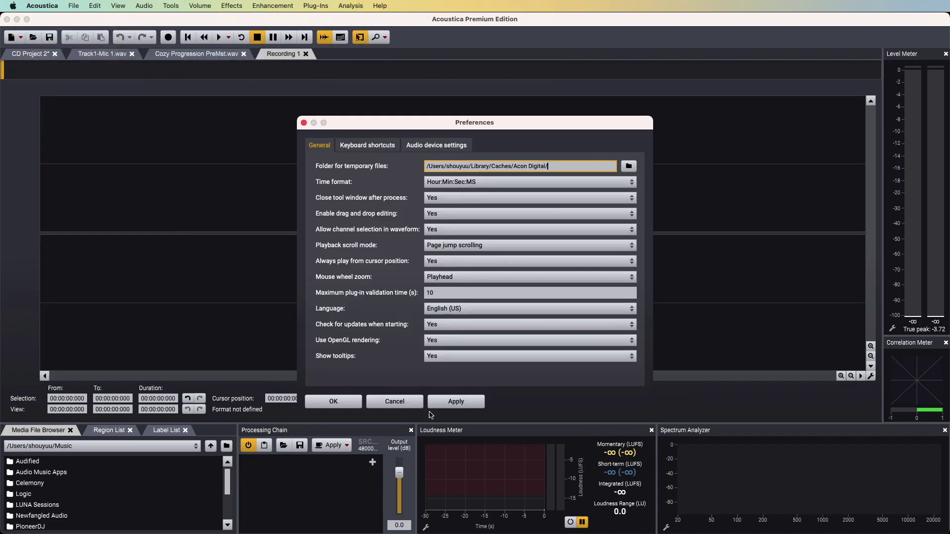
left_click(377, 145)
scroll(566, 255, "down", 10)
scroll(566, 254, "down", 20)
scroll(566, 254, "up", 20)
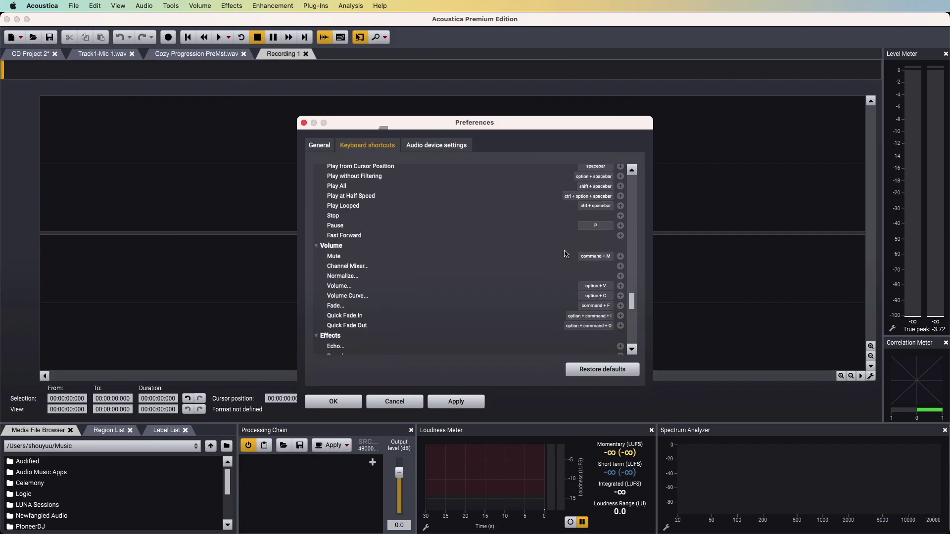
left_click(450, 146)
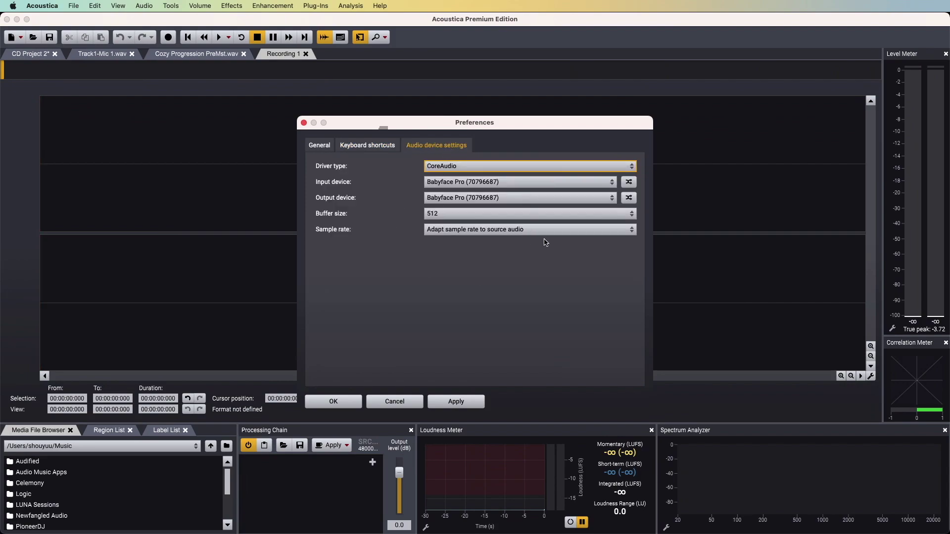
left_click(303, 123)
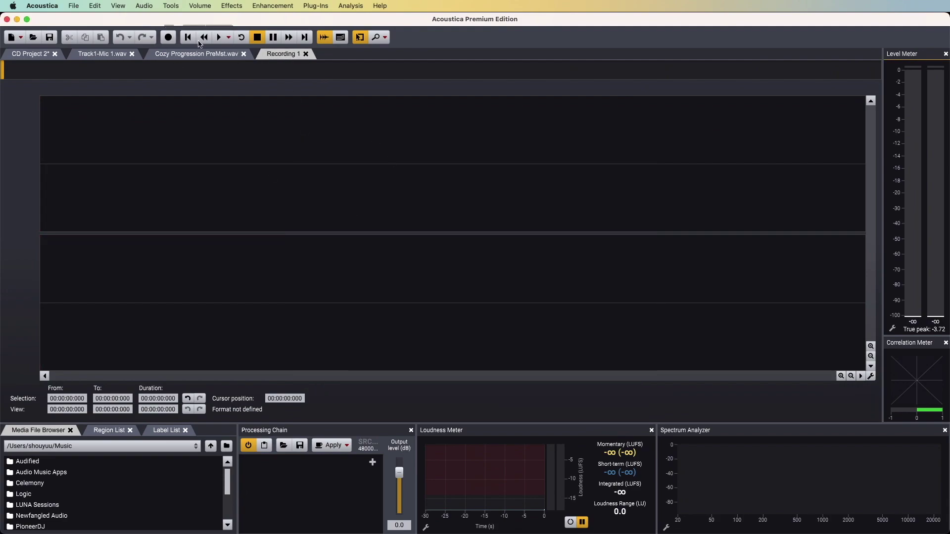
- View the recording window with its input level meter and close it without recording
left_click(172, 36)
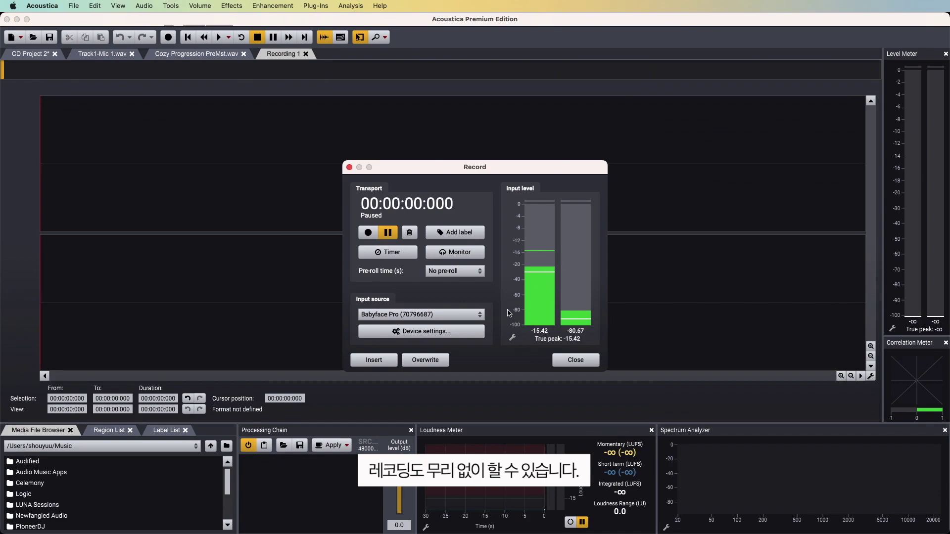
left_click(570, 360)
- Bring up Cozy Progression PreMst.wav and place the playback cursor near its beginning, at about 0.8 s
left_click(180, 54)
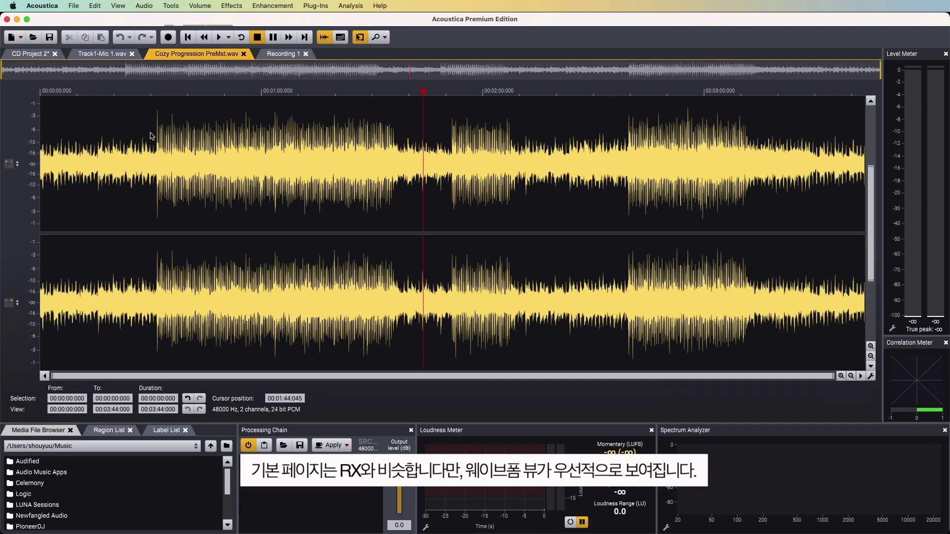
left_click(43, 95)
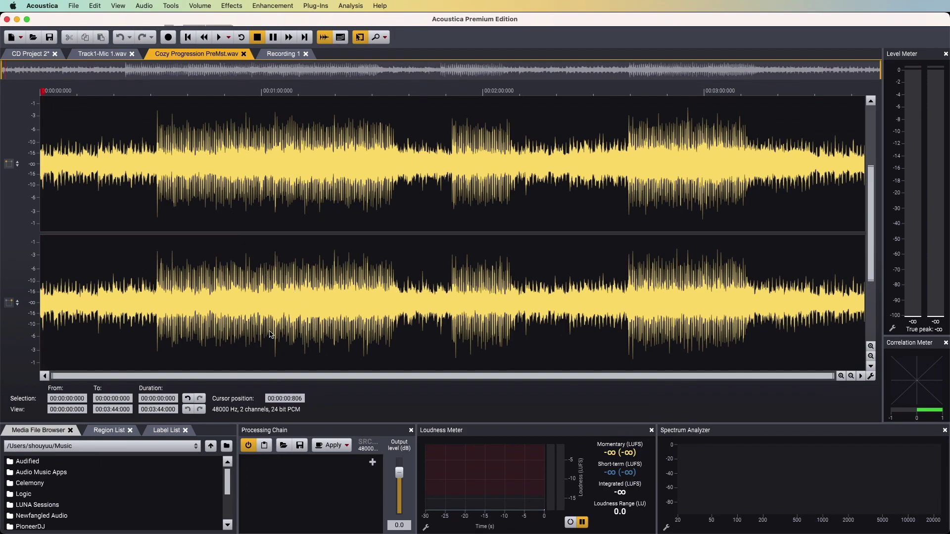
right_click(340, 289)
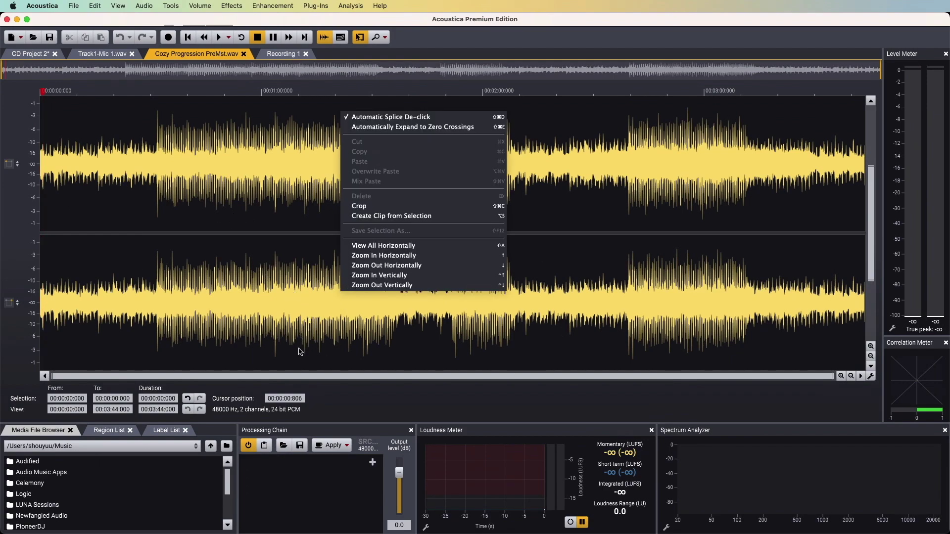
left_click(388, 399)
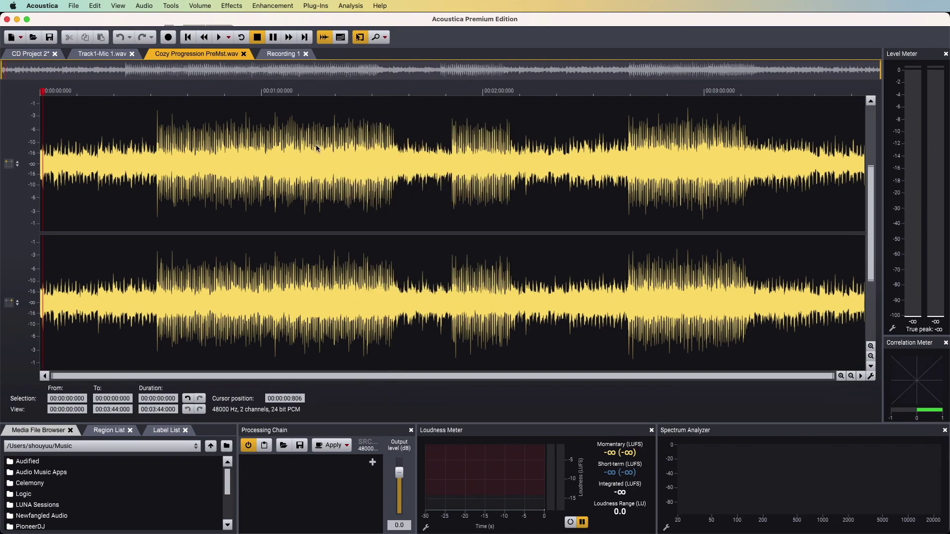
- View the file as a spectrogram and return to the waveform display
left_click(340, 37)
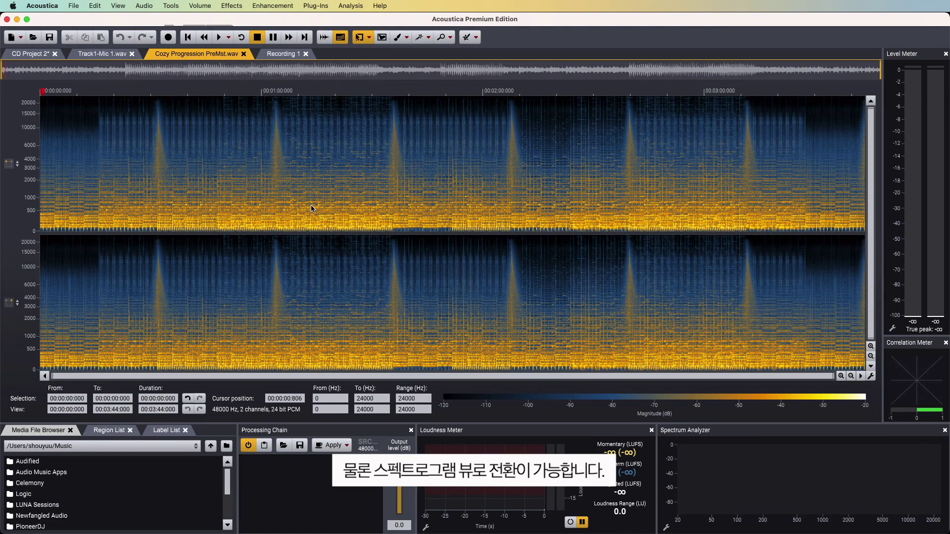
left_click(324, 39)
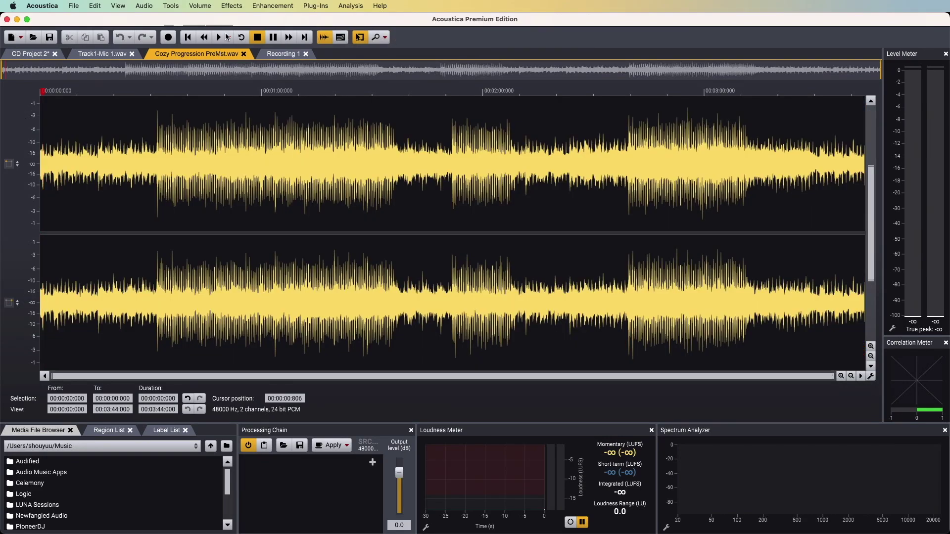
- Play the file from about 00:00:31.5 and change its display to the spectrogram during playback
left_click(154, 88)
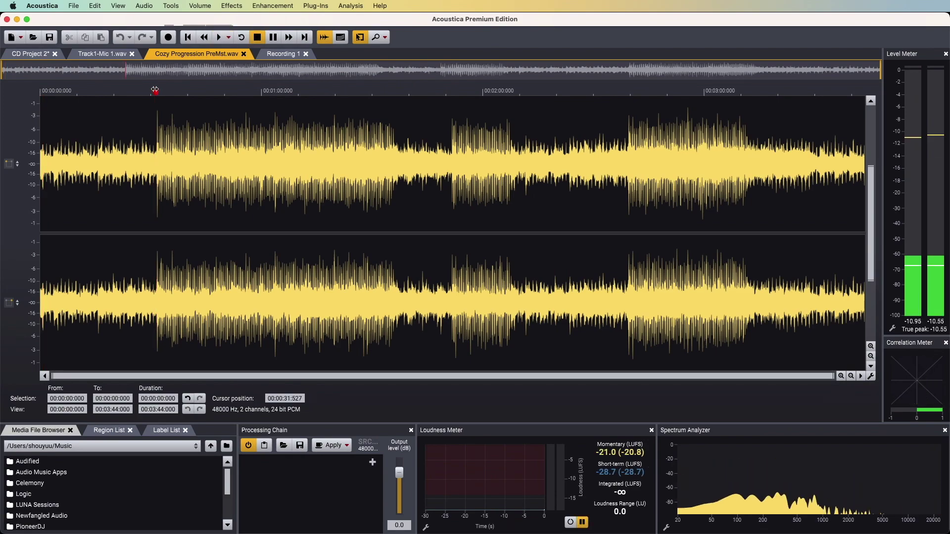
key("space")
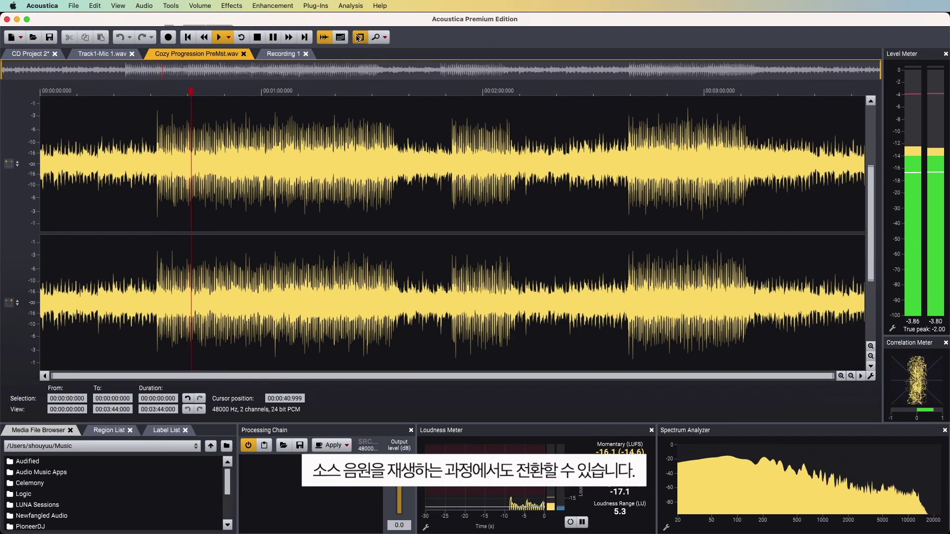
left_click(340, 38)
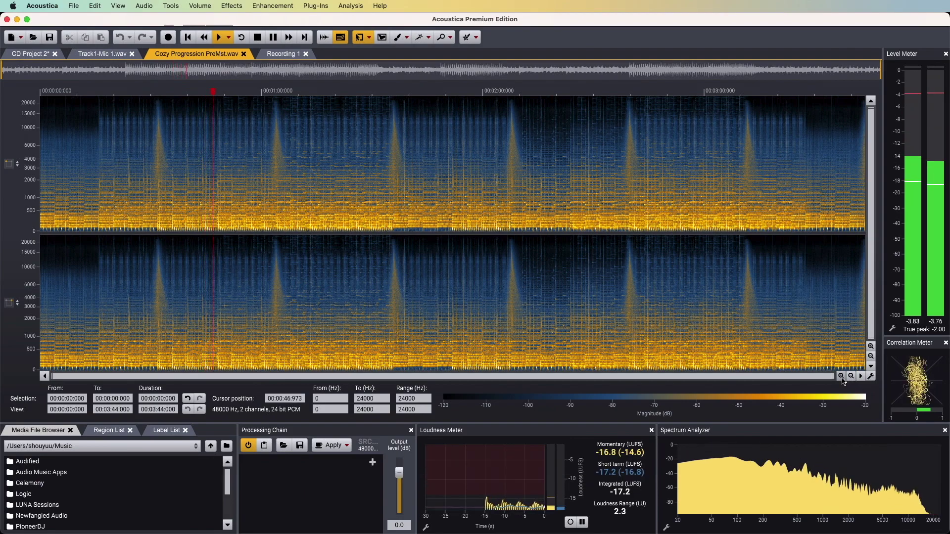
- Zoom in on the spectrogram's time axis to about 48 seconds and bring the section after 00:00:43 into view
left_click(841, 377)
left_click(841, 376)
left_click(841, 376)
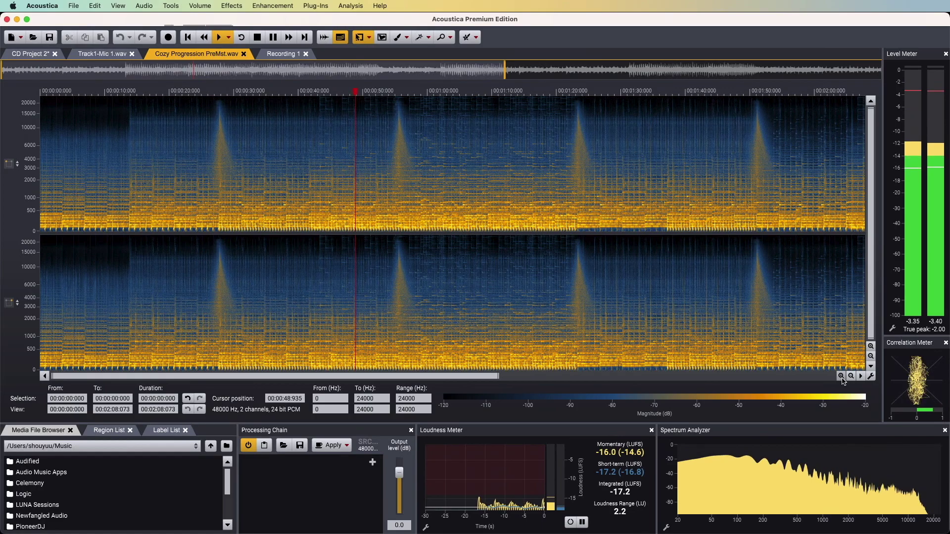
left_click(841, 376)
left_click(841, 376)
left_click(841, 376)
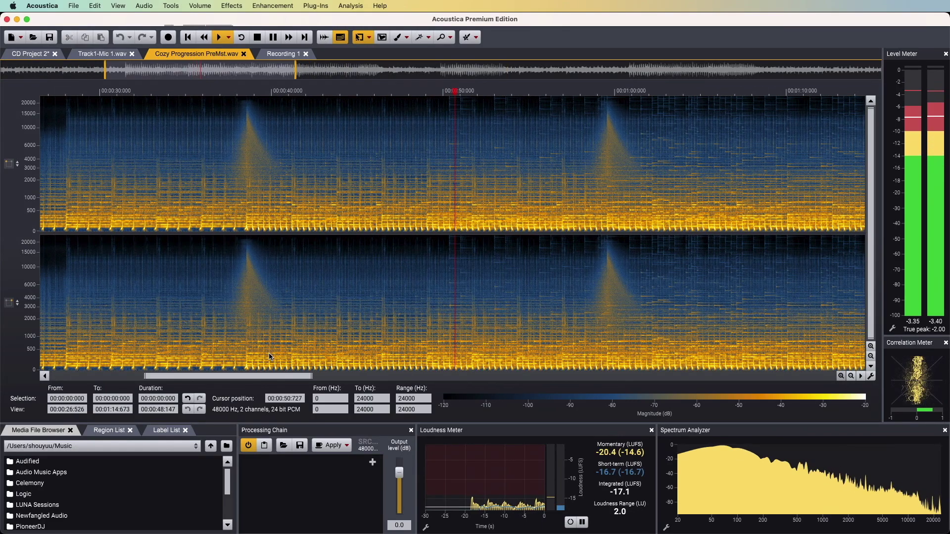
left_click_drag(237, 374, 290, 378)
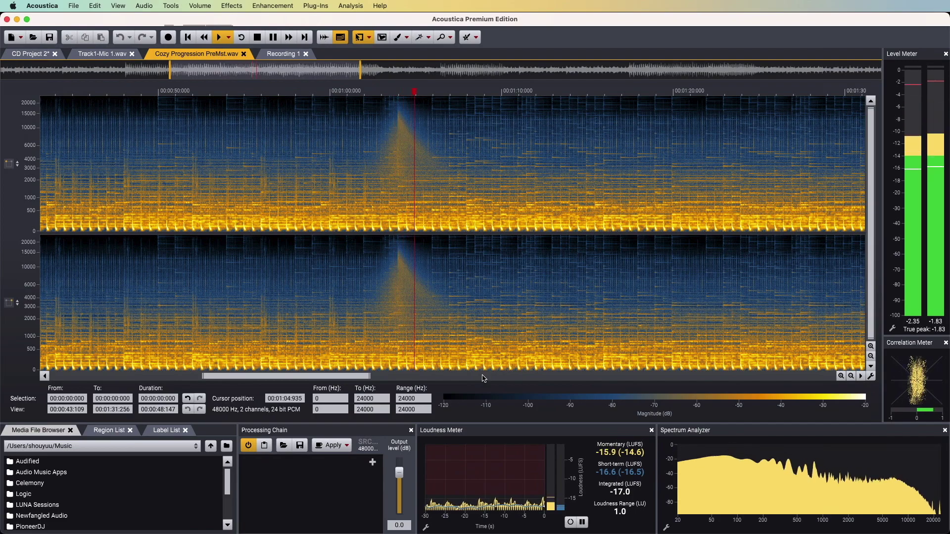
- Stop playback and select the time range from about 00:01:08.1 to 00:01:15.0 in the spectrogram
key("space")
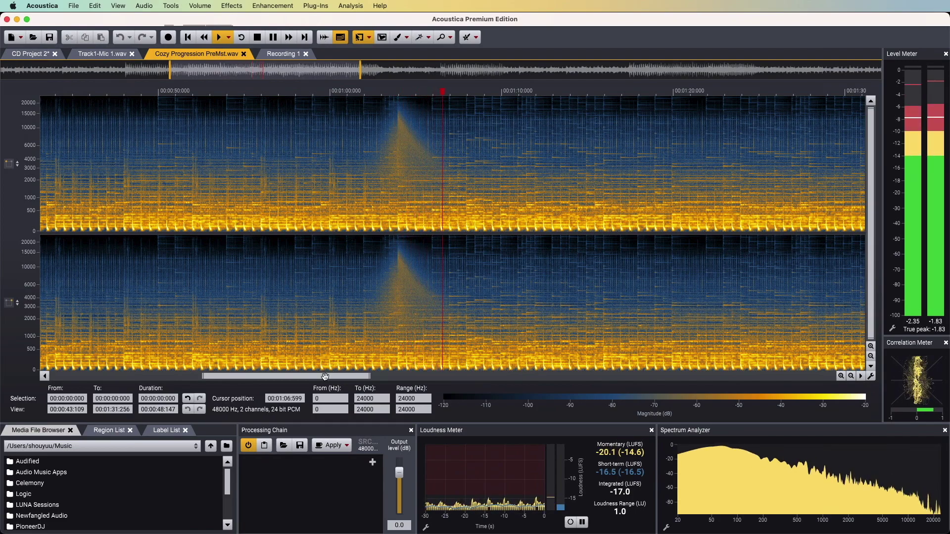
left_click_drag(361, 377, 411, 378)
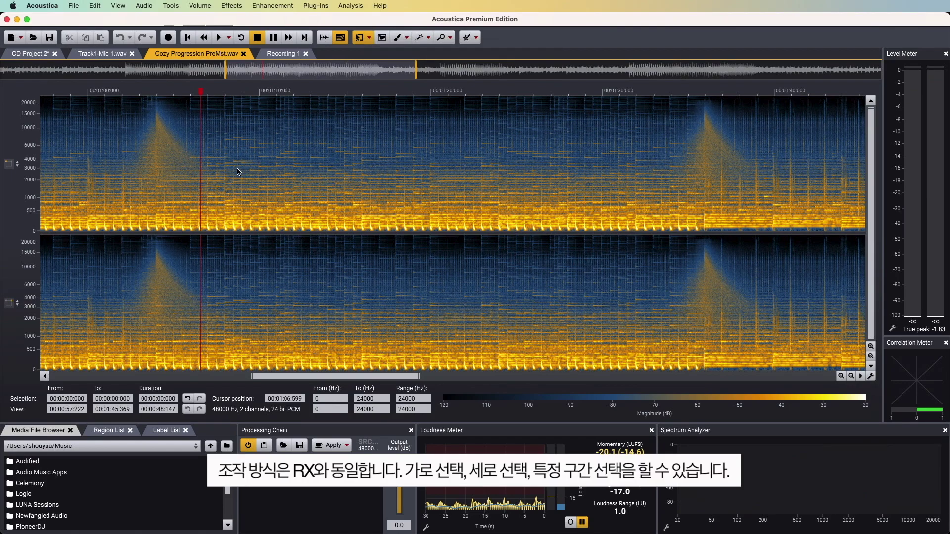
left_click_drag(226, 149, 345, 177)
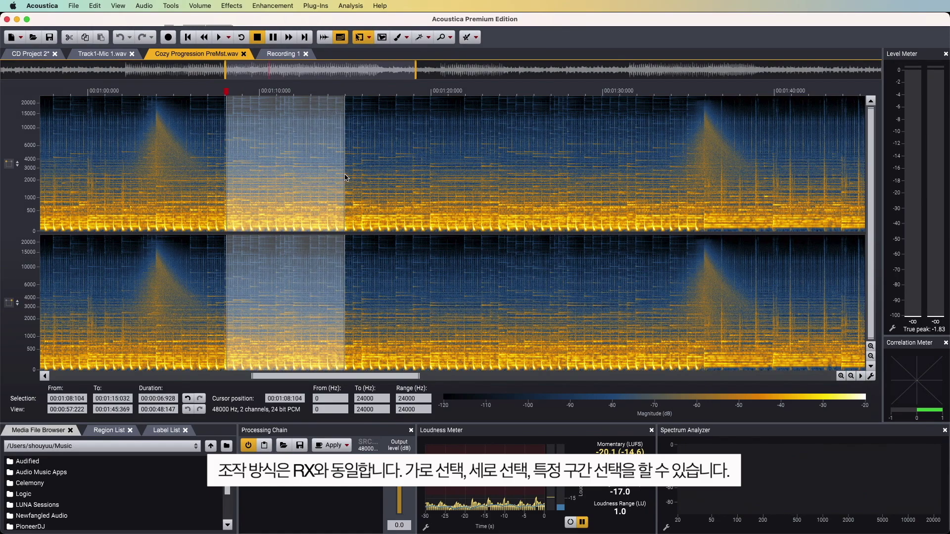
- Using Time-Frequency Rectangle Selection, select about 00:01:16.5 to 00:01:21.4 between roughly 1307 and 9906 Hz
left_click(368, 37)
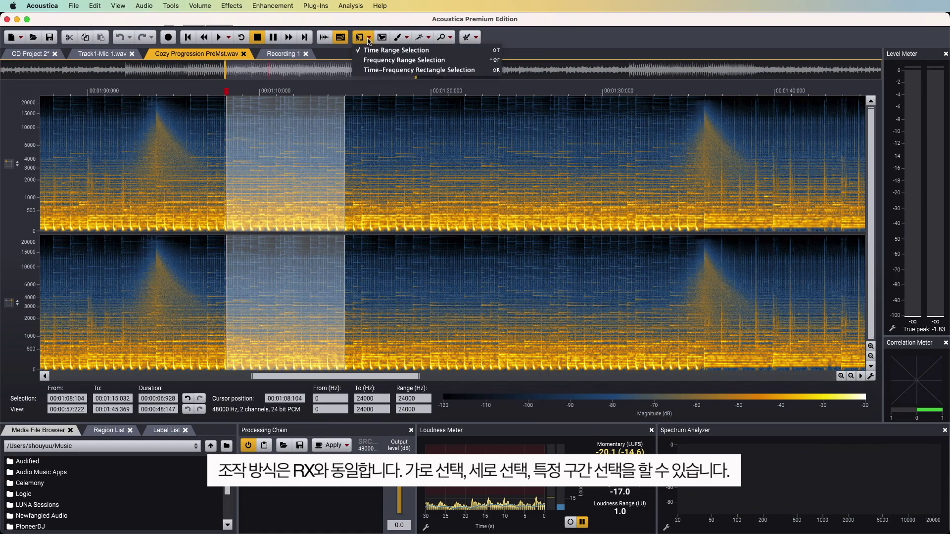
left_click(381, 69)
left_click_drag(370, 128, 454, 191)
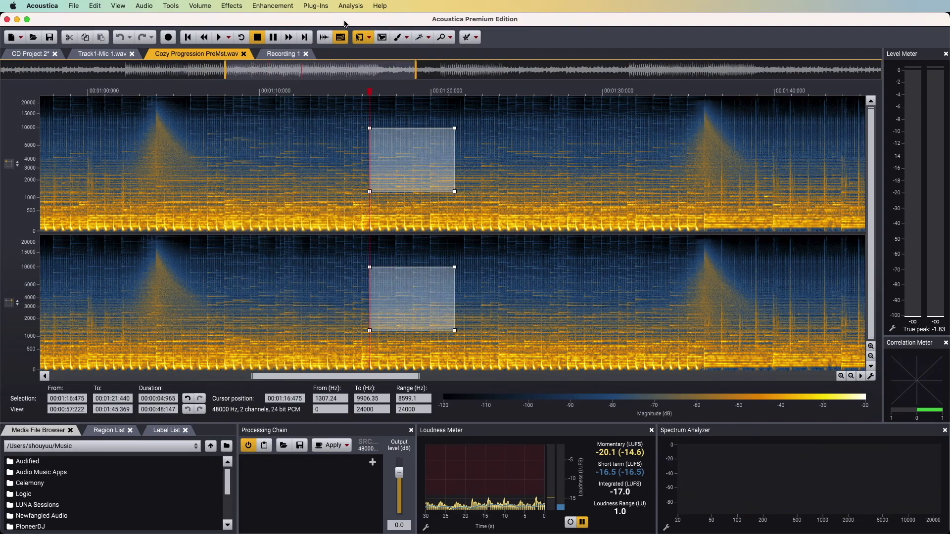
- Using Frequency Range Selection, select the band from about 1414 to 8735 Hz
left_click(368, 40)
key("Escape")
left_click_drag(198, 132, 197, 190)
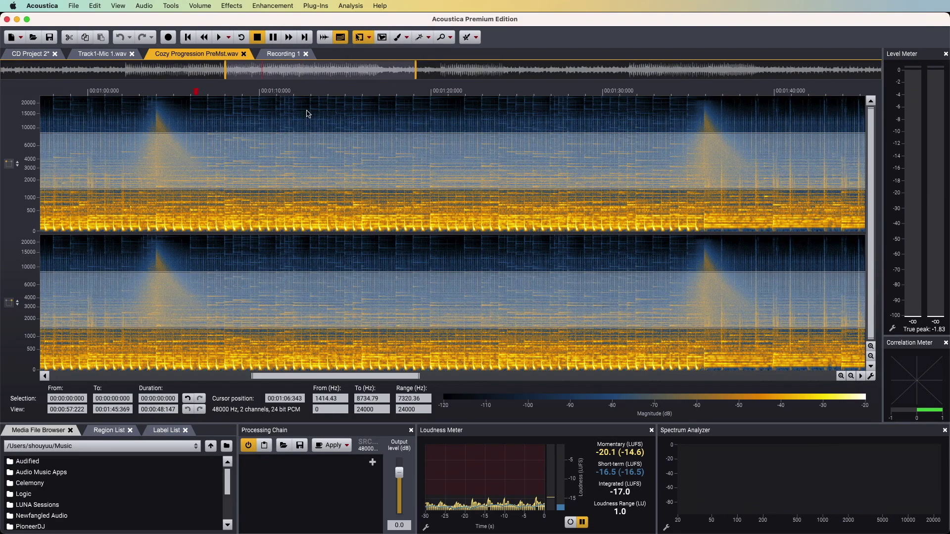
- Activate the freehand selection tool and clear the frequency band selection
left_click(369, 37)
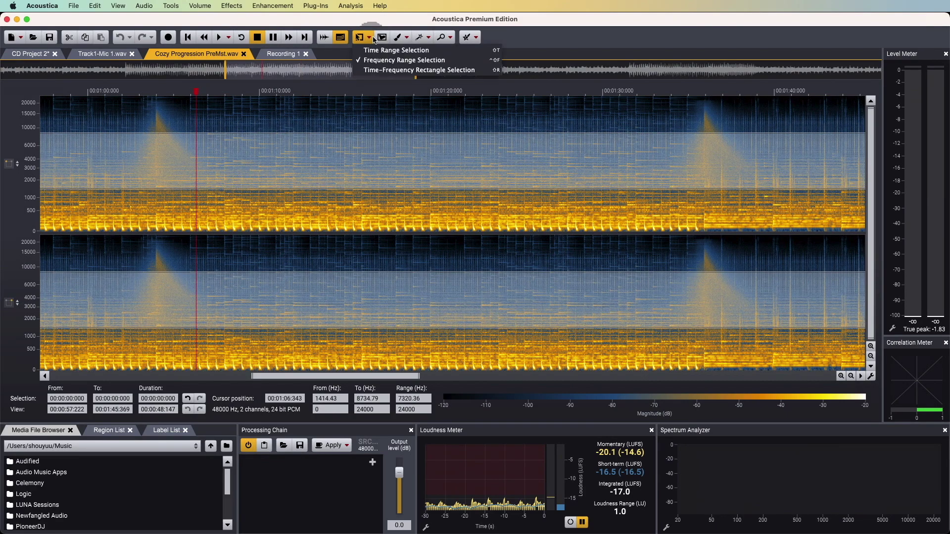
left_click(380, 70)
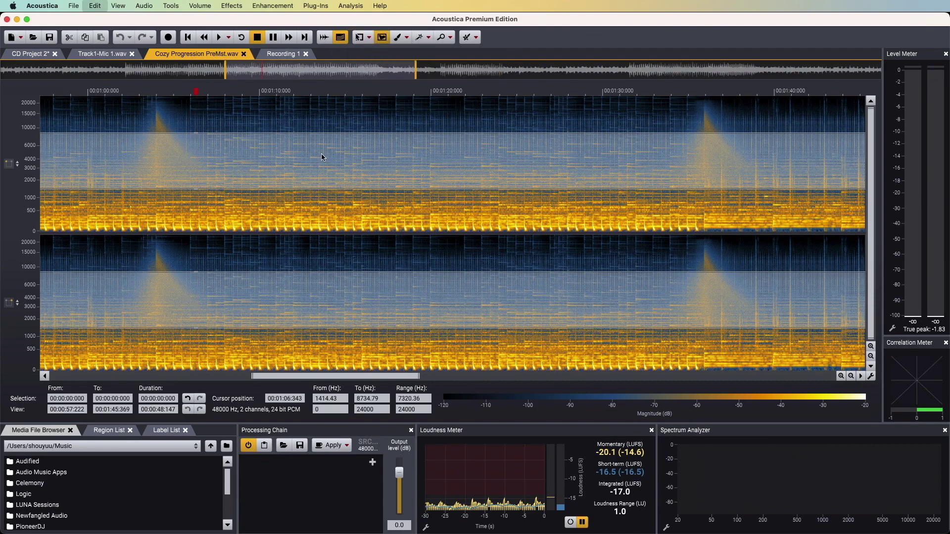
left_click(299, 211)
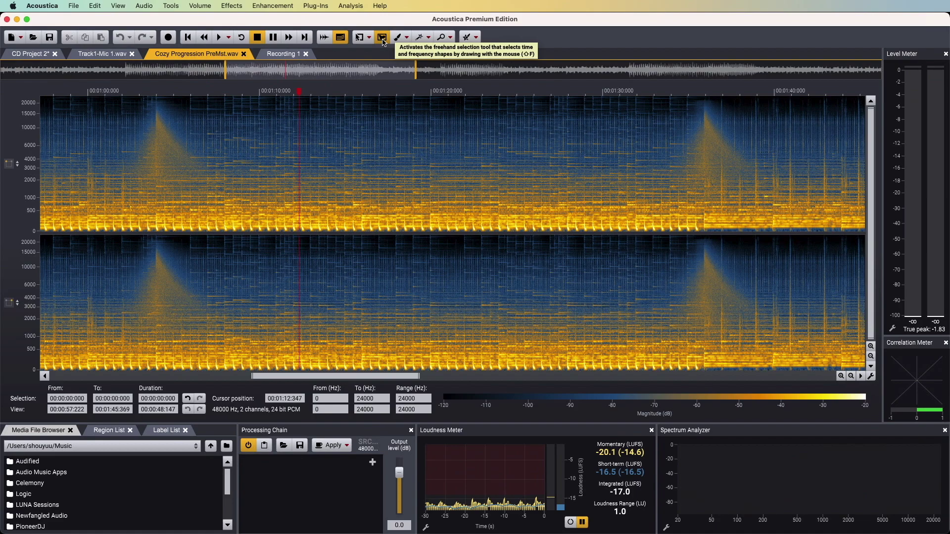
left_click(383, 42)
- With the magic wand tool, select the burst at the end section of the file, about 00:03:08.9 to 00:03:16.0 and 344 to 6930 Hz
left_click(420, 39)
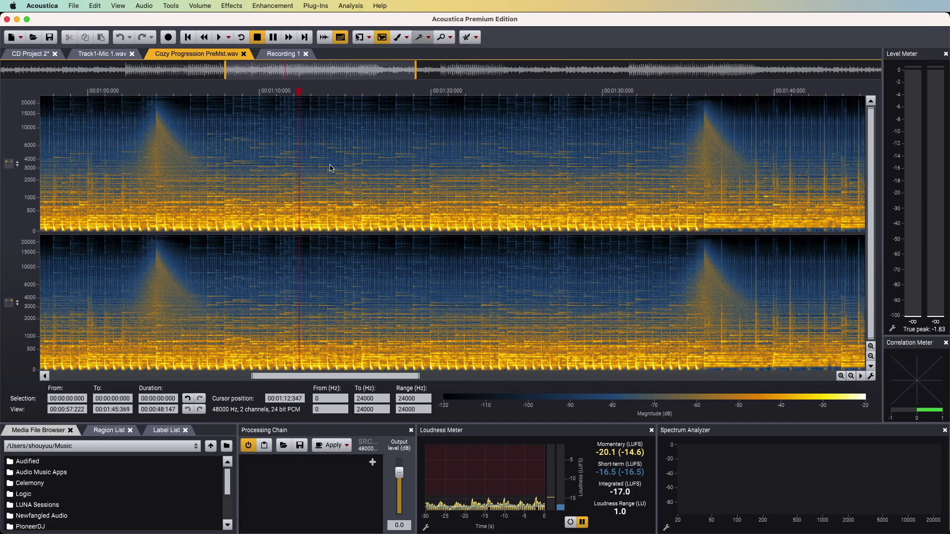
left_click(304, 179)
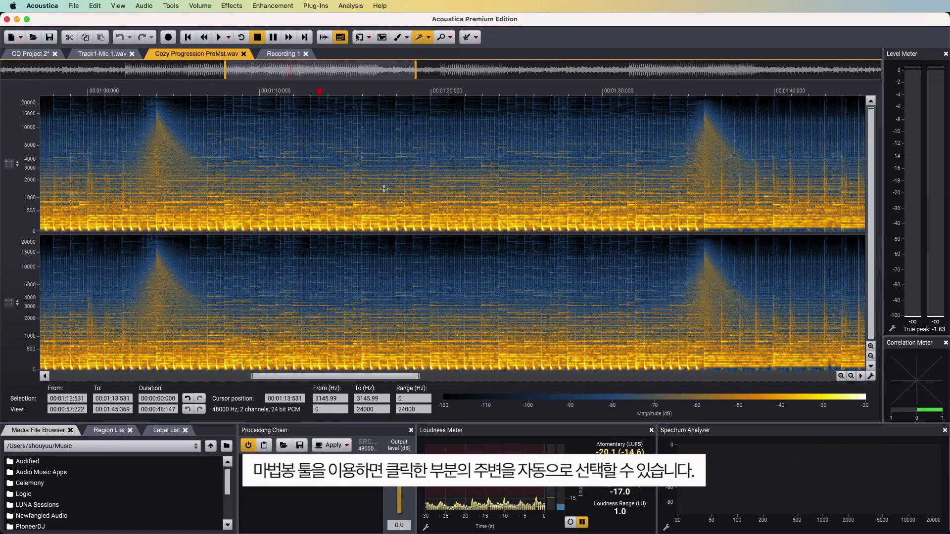
key("End")
left_click(421, 199)
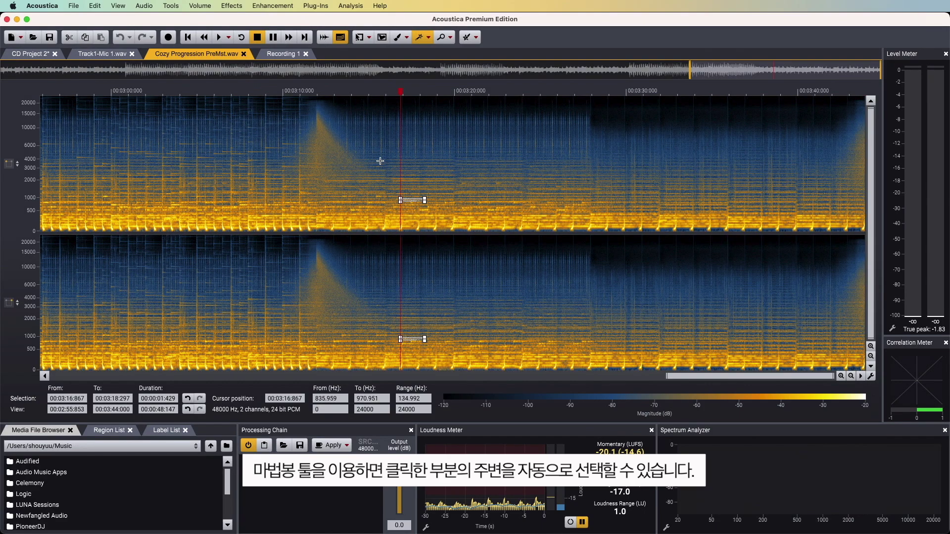
left_click(310, 167)
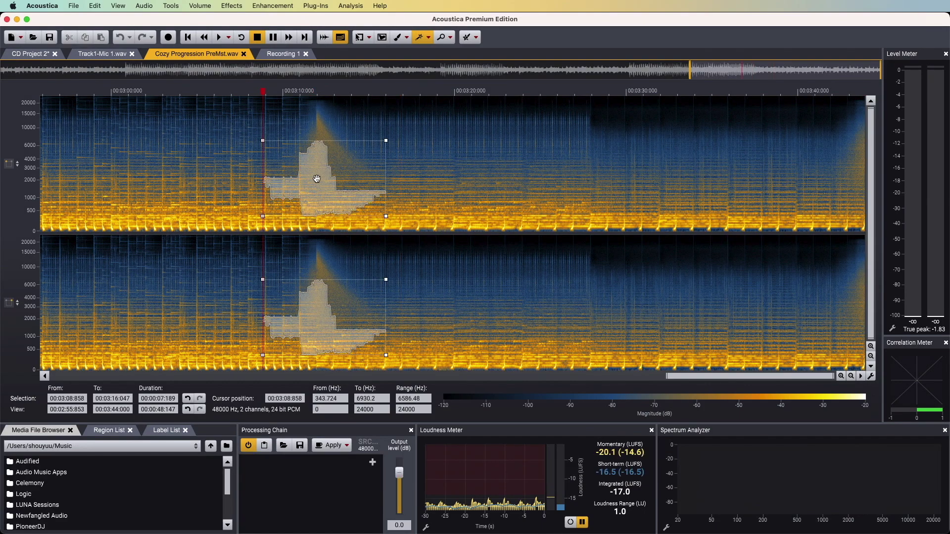
- Clear the burst selection and magic-wand the upper band from about 00:03:16.7 to 00:03:44.0, roughly 3221 to 18140 Hz
left_click(475, 323)
left_click(488, 263)
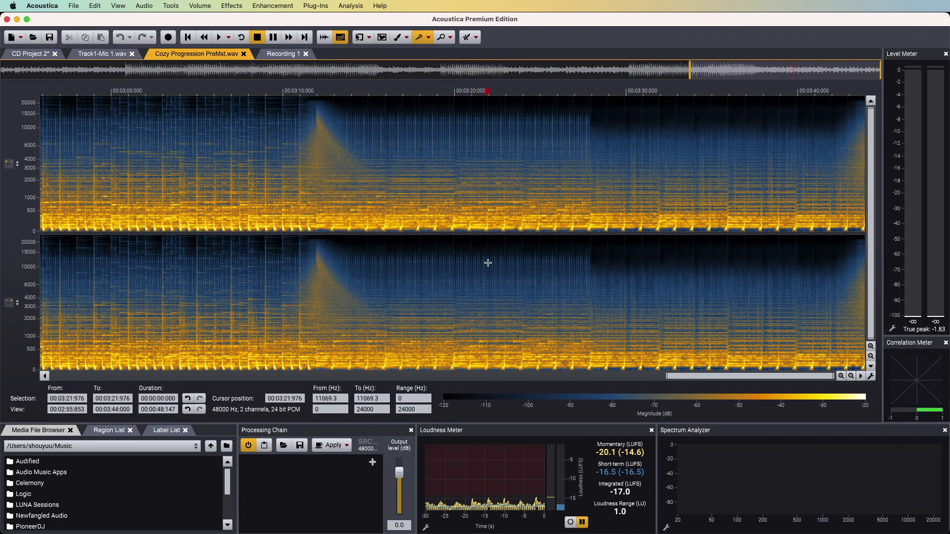
left_click(612, 276)
left_click(613, 275)
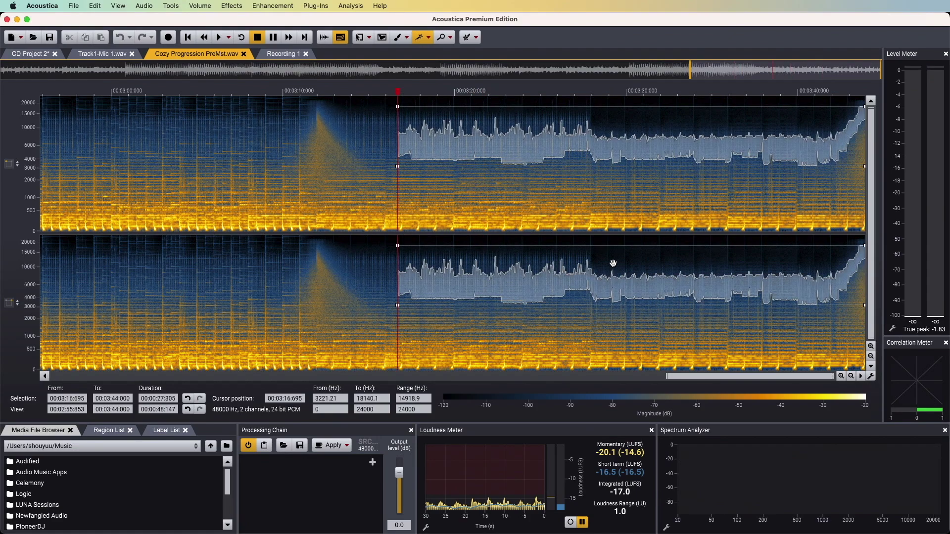
- Magic-wand the area from about 00:03:11.7 to 00:03:44.0 between roughly 2184 and 18272 Hz and play only that selection
left_click(345, 272)
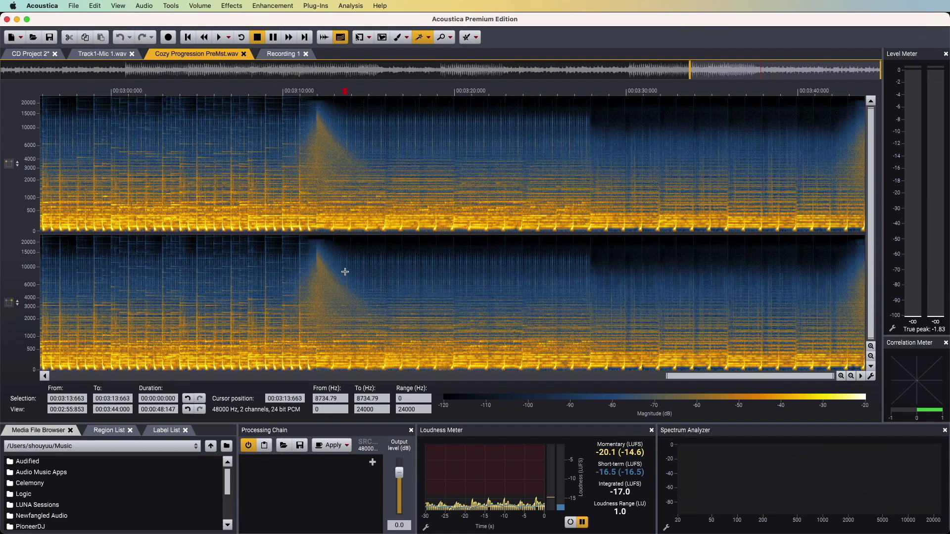
left_click(345, 271)
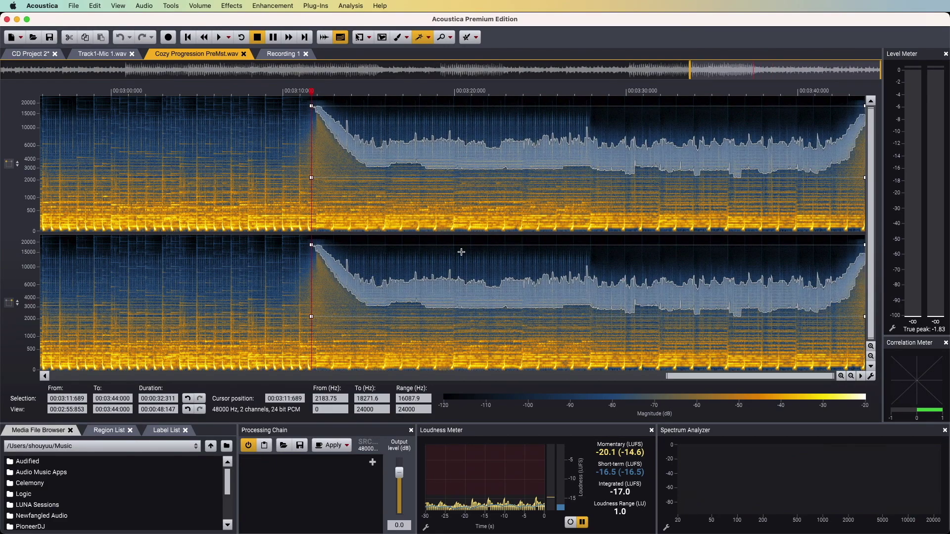
key("space")
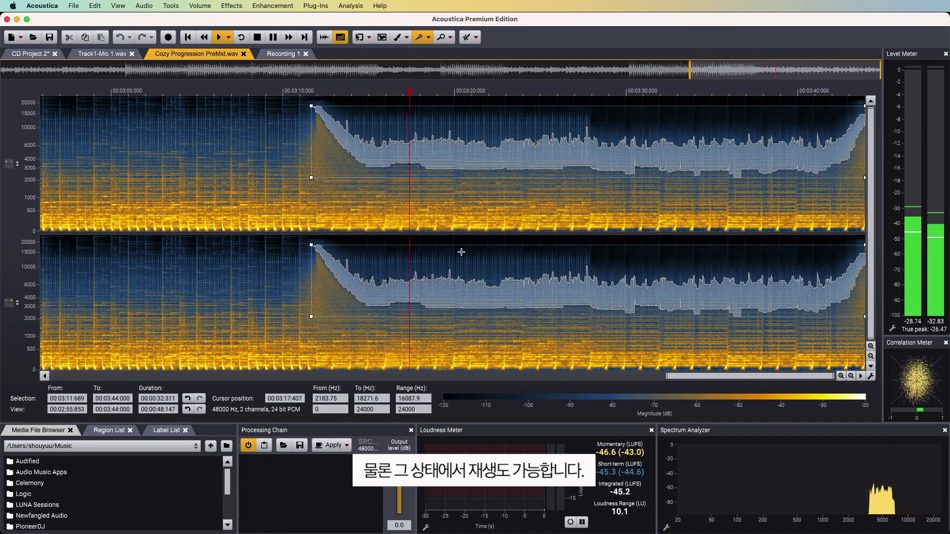
- Magic-wand a small region from about 00:03:08.5 to 00:03:09.9 between roughly 2807 and 5894 Hz
left_click(266, 282)
left_click_drag(258, 285, 280, 309)
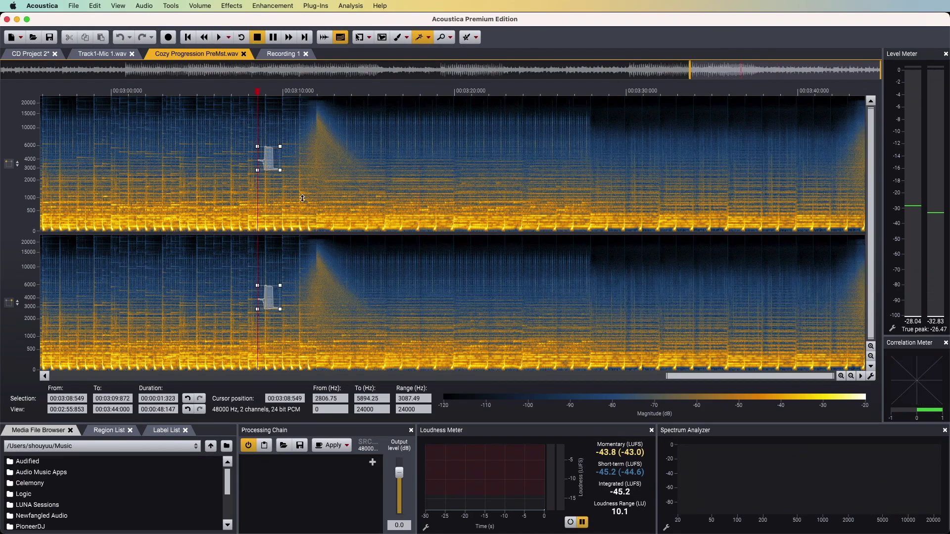
- Activate the time selection tool, clear the spectral selection with the cursor at about 00:03:12.8, and switch to the waveform view
left_click(360, 37)
left_click(328, 275)
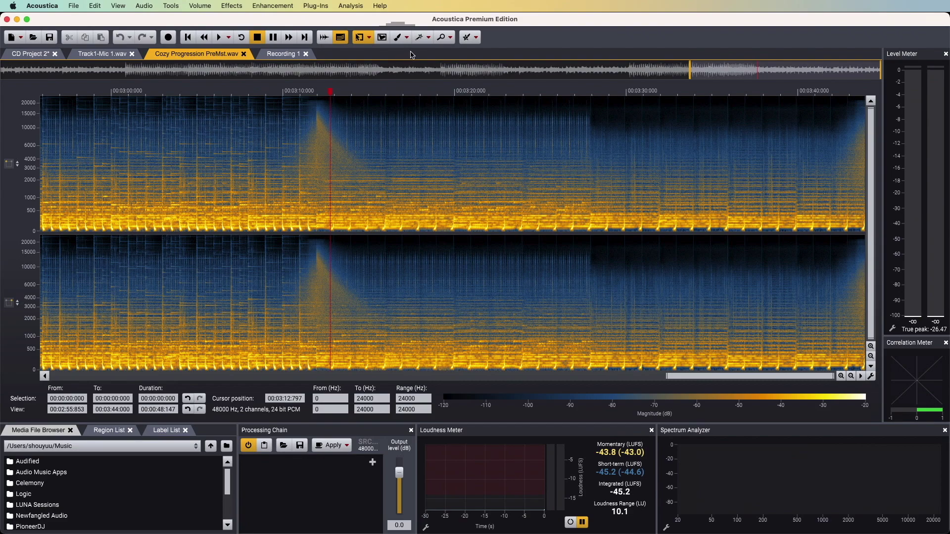
left_click(323, 38)
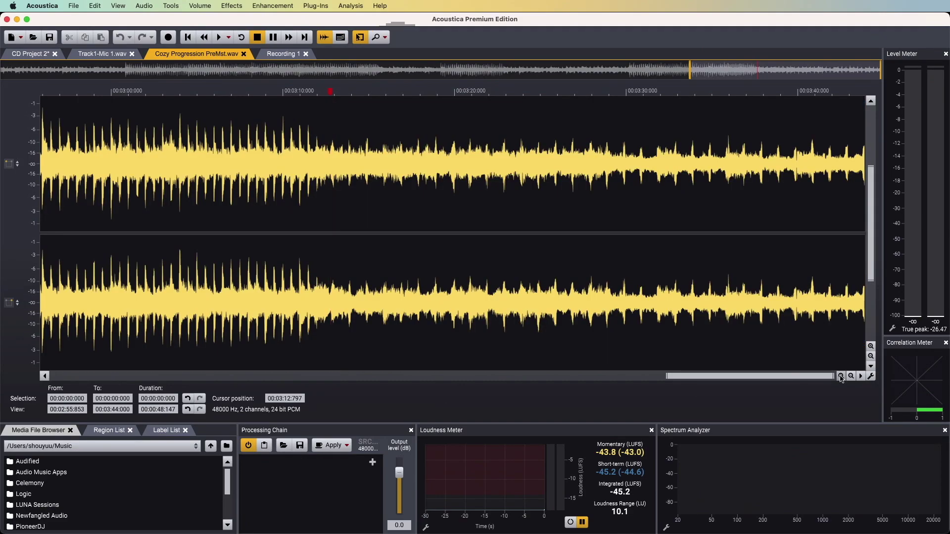
- Zoom out the waveform's time axis until it spans about 00:00:29.2 to 00:03:44.0
left_click(841, 376)
left_click(849, 376)
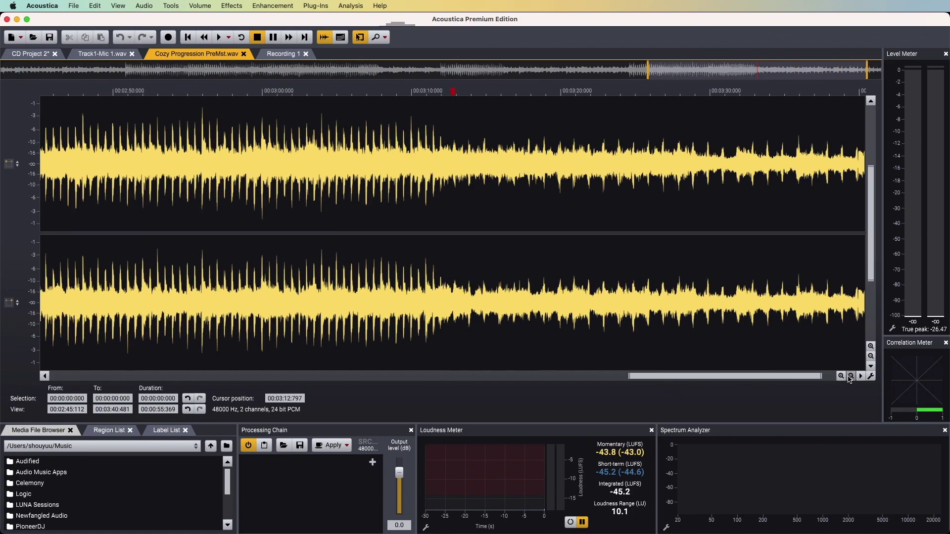
left_click(849, 376)
left_click(850, 376)
left_click(850, 375)
left_click(850, 376)
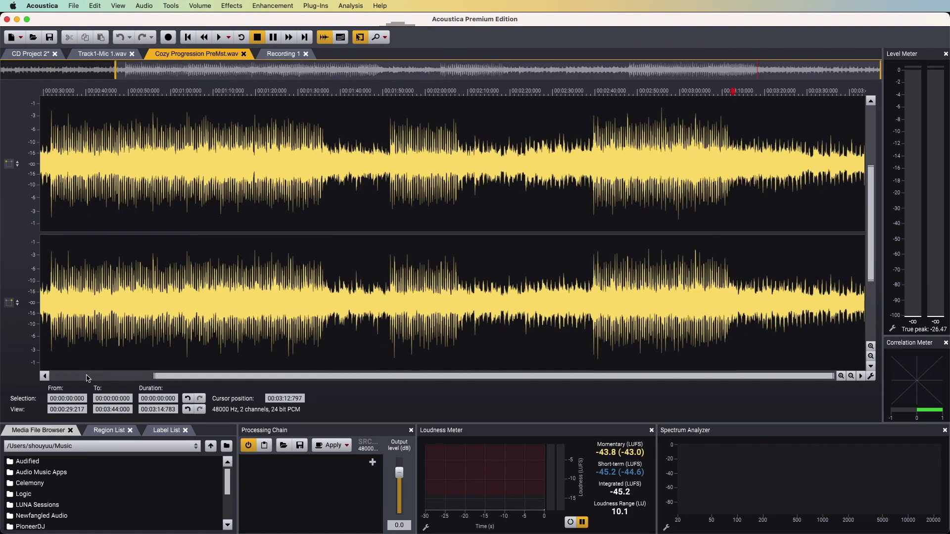
- Try the amplitude zoom on the waveform in both directions, ending with the scale peaking at -1 dB
left_click(871, 347)
left_click(870, 347)
left_click(870, 346)
left_click(871, 347)
left_click(871, 347)
left_click(870, 347)
left_click(870, 347)
left_click(870, 357)
left_click(871, 356)
left_click(871, 357)
left_click(870, 357)
left_click(870, 356)
left_click(870, 357)
left_click(871, 357)
left_click(871, 357)
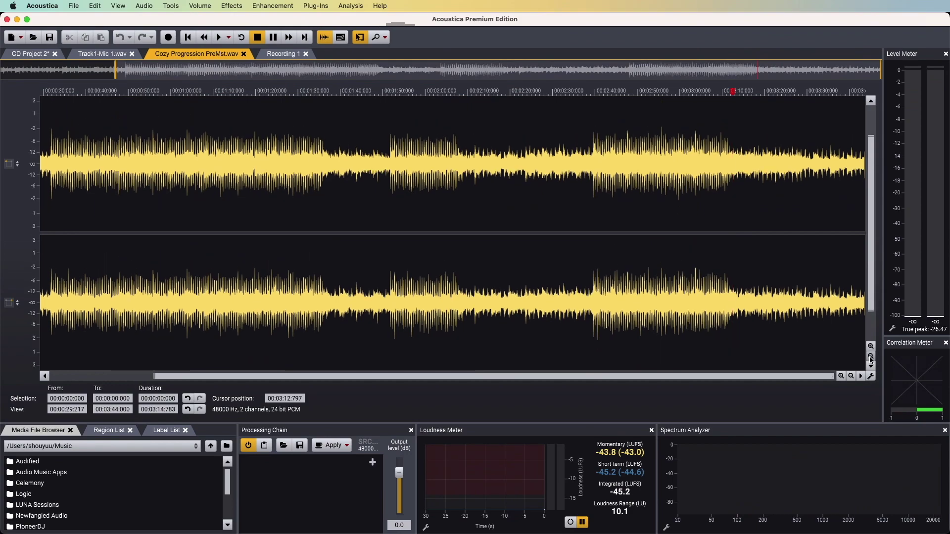
left_click(871, 347)
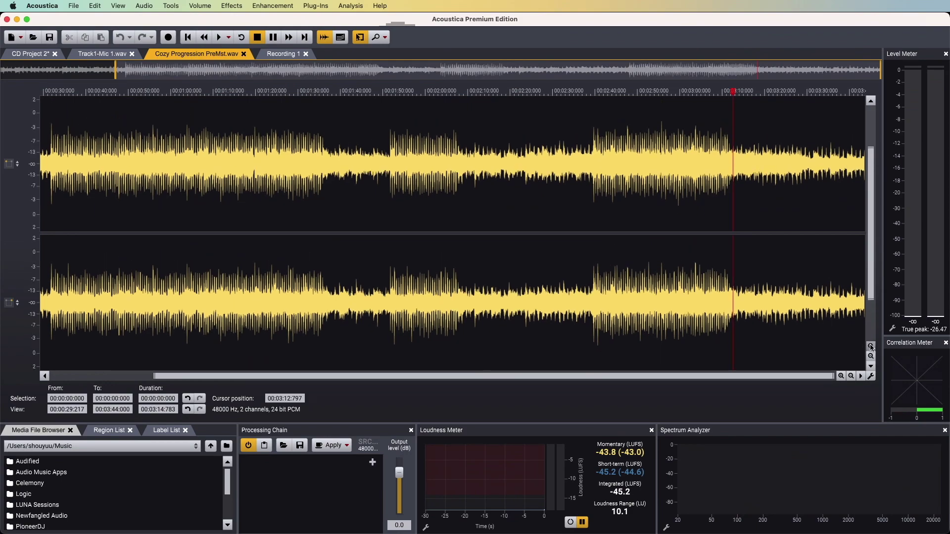
left_click(871, 347)
left_click(870, 347)
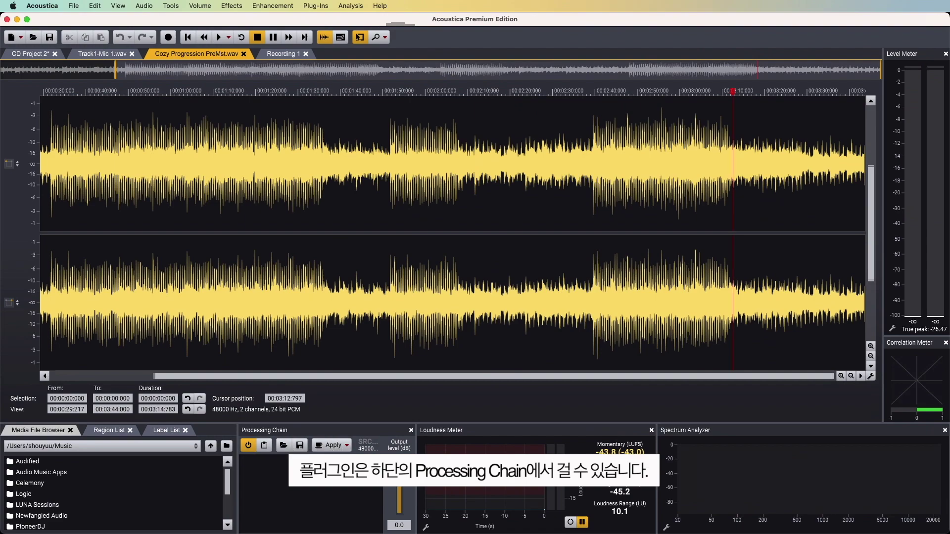
- Add the internal Dynamics processor to the Processing Chain
left_click(368, 495)
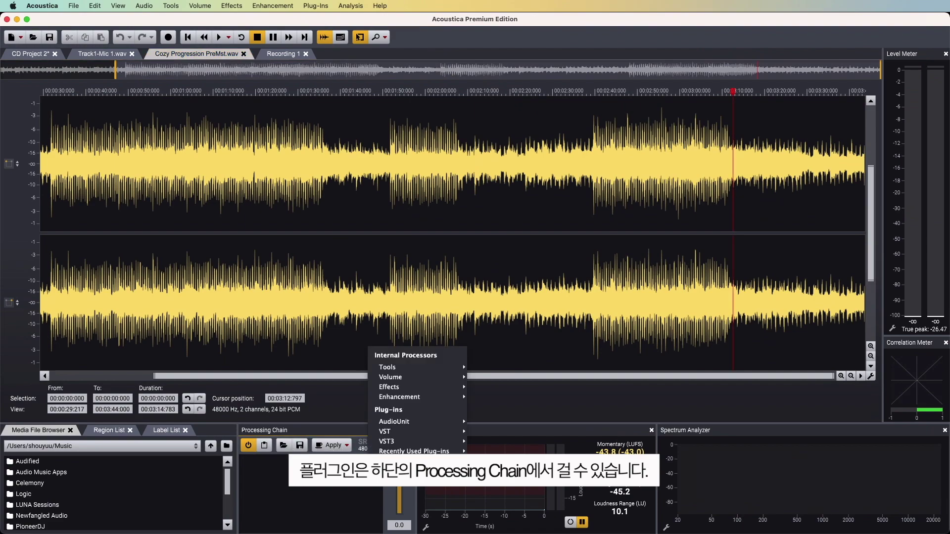
mouse_move(407, 366)
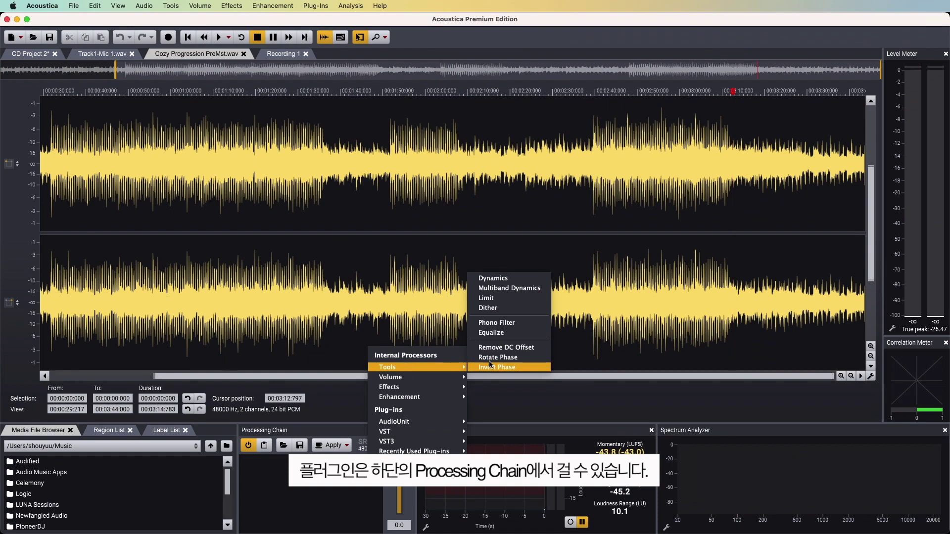
left_click(500, 280)
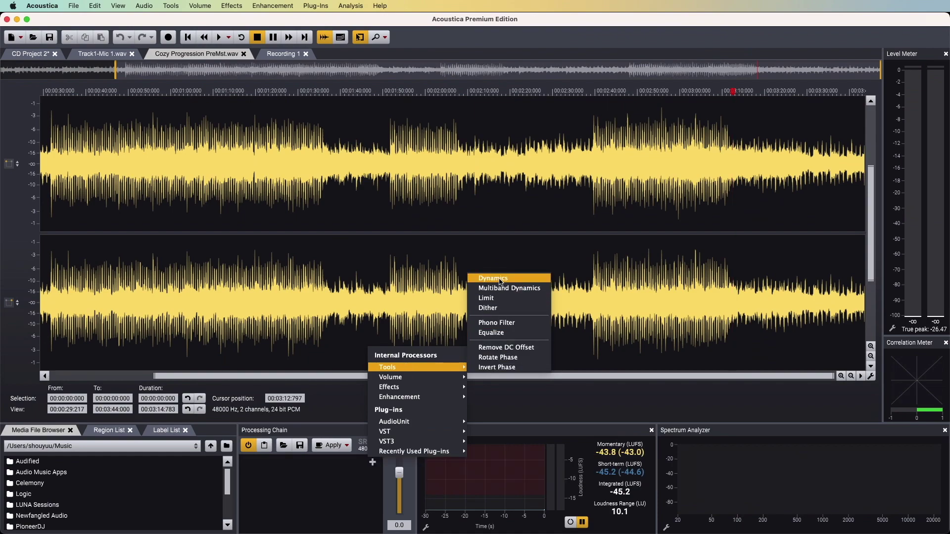
- Add the internal Limit processor after Dynamics in the Processing Chain
left_click(372, 477)
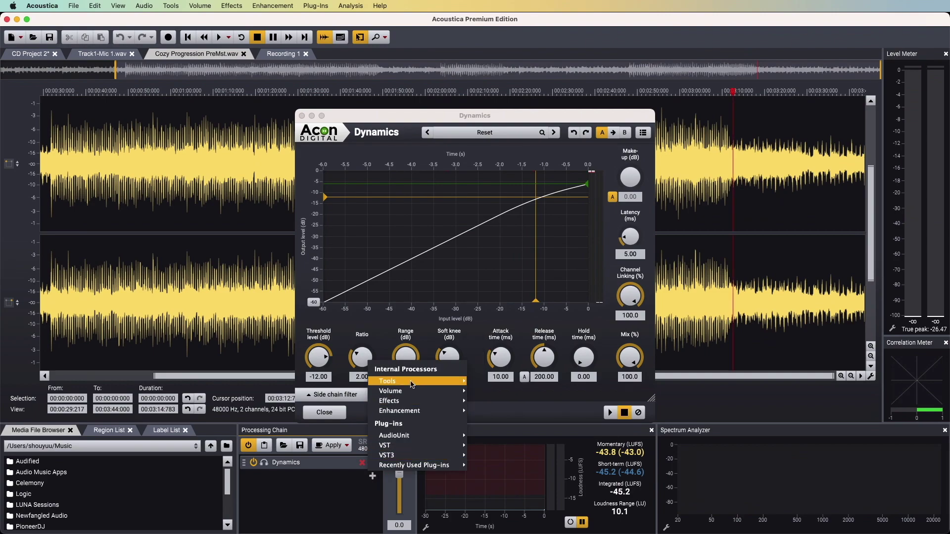
mouse_move(415, 383)
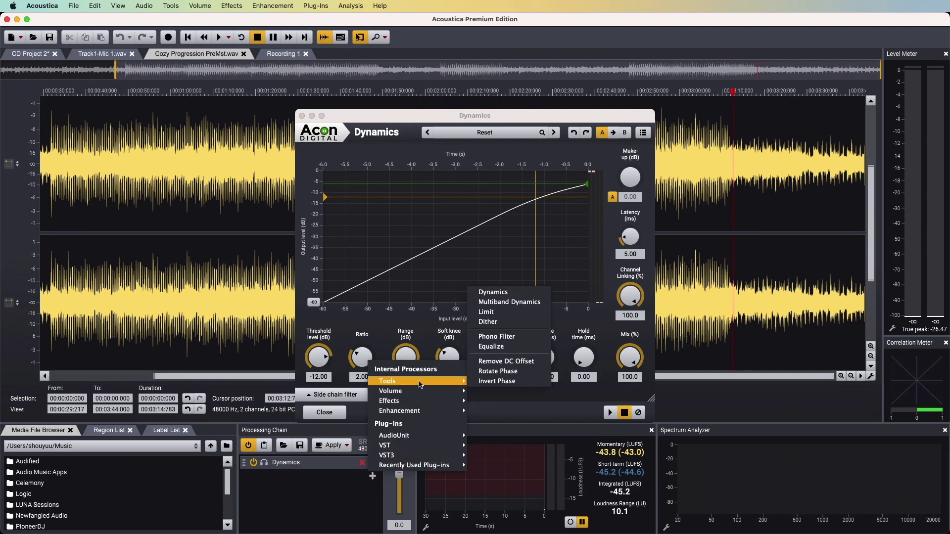
left_click(502, 315)
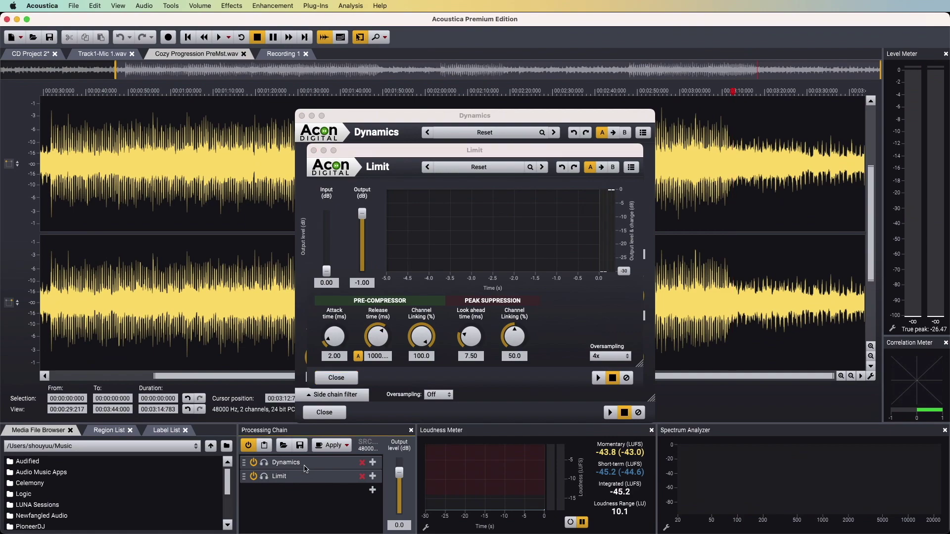
- Try reordering the chain by moving Limit above Dynamics and back below it
left_click_drag(246, 475, 348, 463)
left_click(248, 462)
left_click_drag(247, 476, 249, 490)
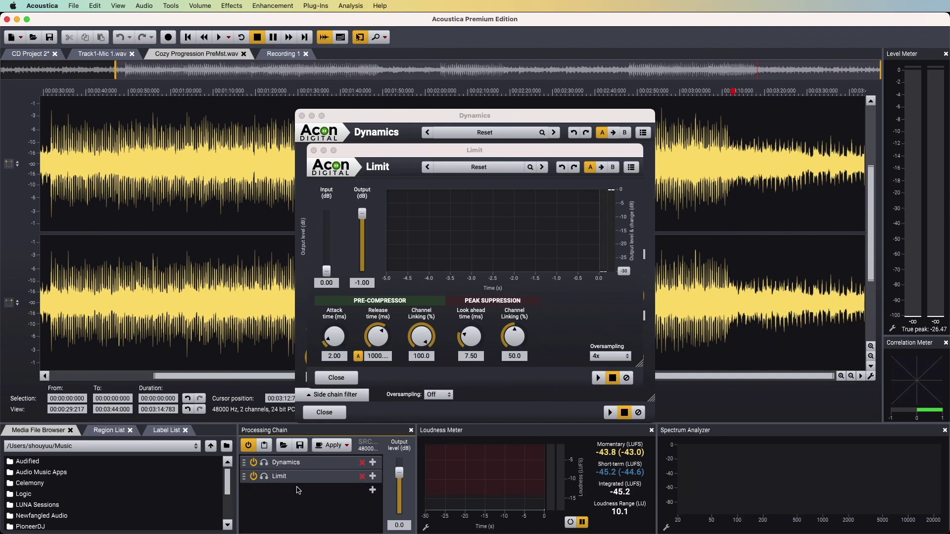
- Add the internal Equalize processor and move it to the first slot of the Processing Chain, ahead of Dynamics
left_click(375, 490)
mouse_move(420, 393)
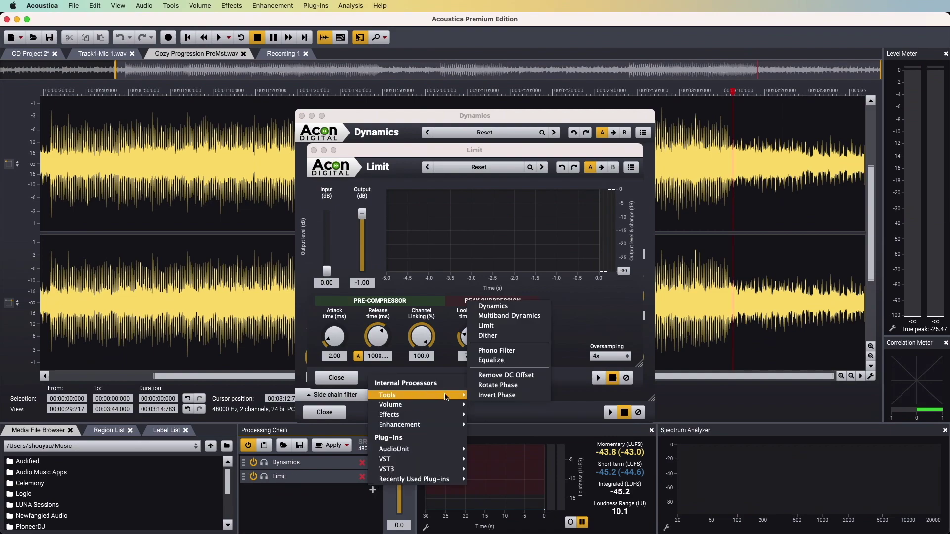
left_click(494, 361)
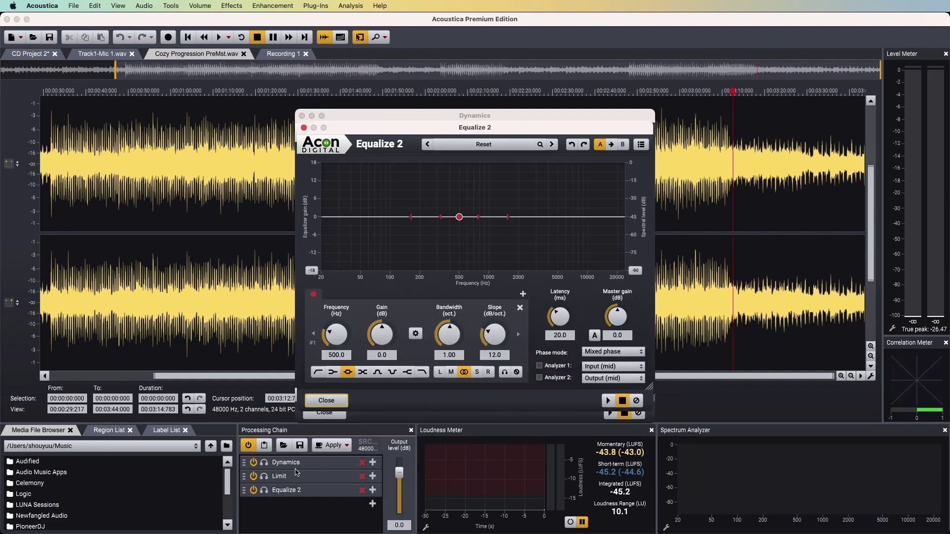
left_click_drag(243, 494, 245, 462)
- Add the recently used Weiss DS1-MK3 plug-in to the end of the Processing Chain
left_click(373, 504)
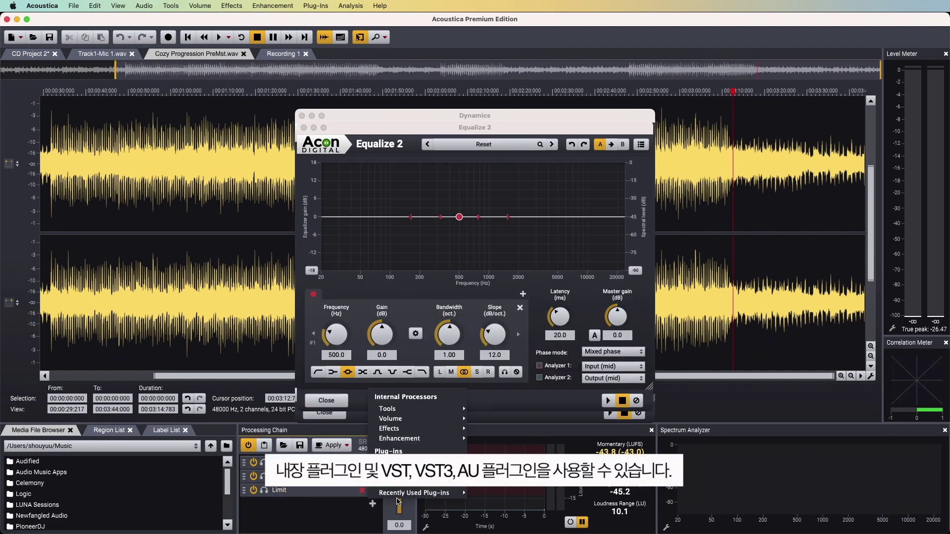
mouse_move(419, 488)
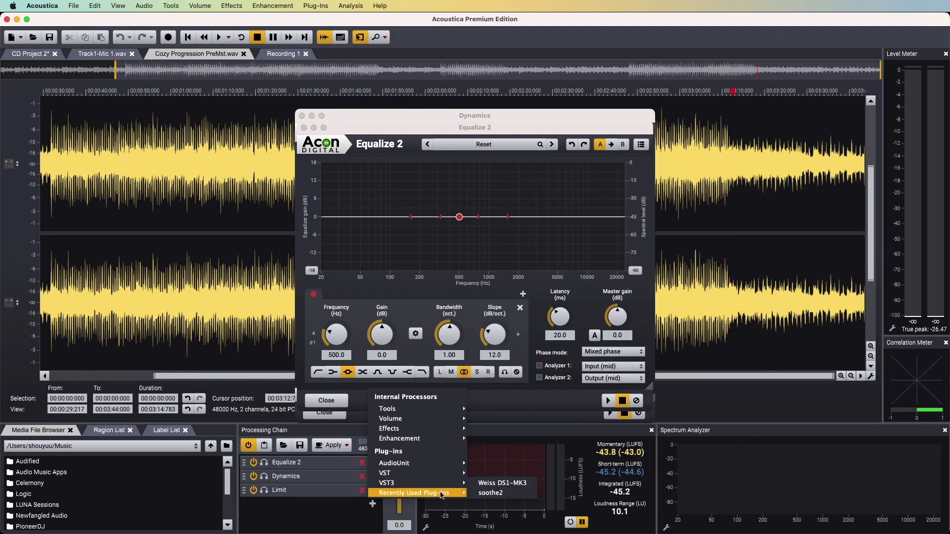
left_click(488, 483)
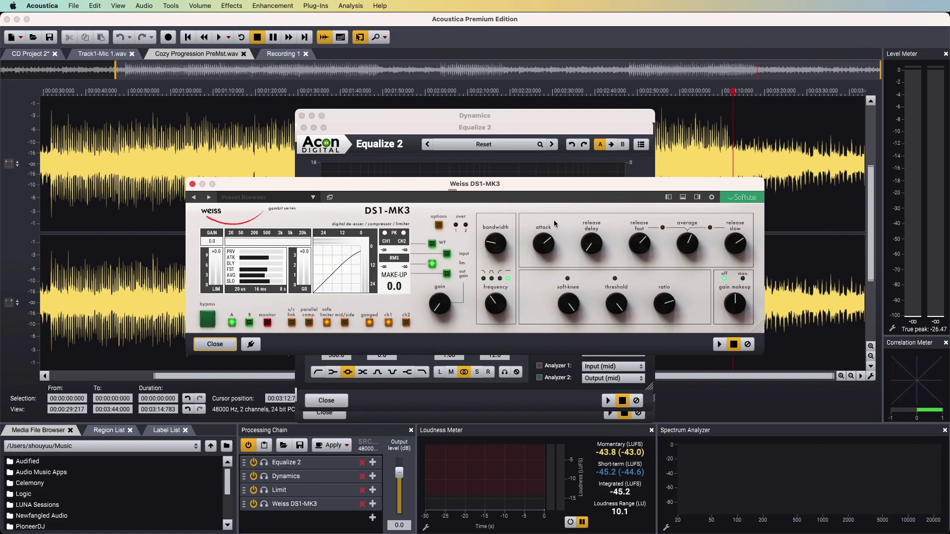
- Bring the Equalize 2 window forward and play the file from about 00:00:57 through the processing chain
left_click(363, 127)
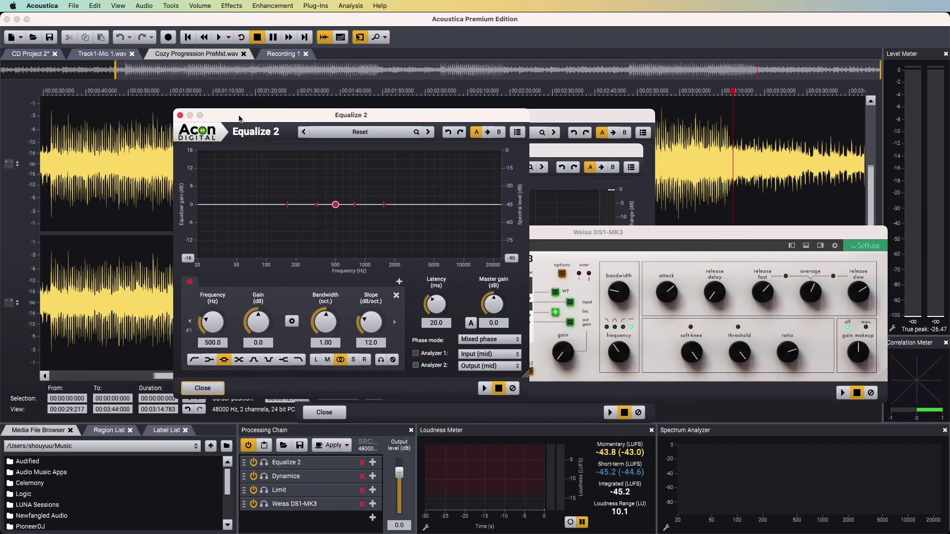
left_click(160, 90)
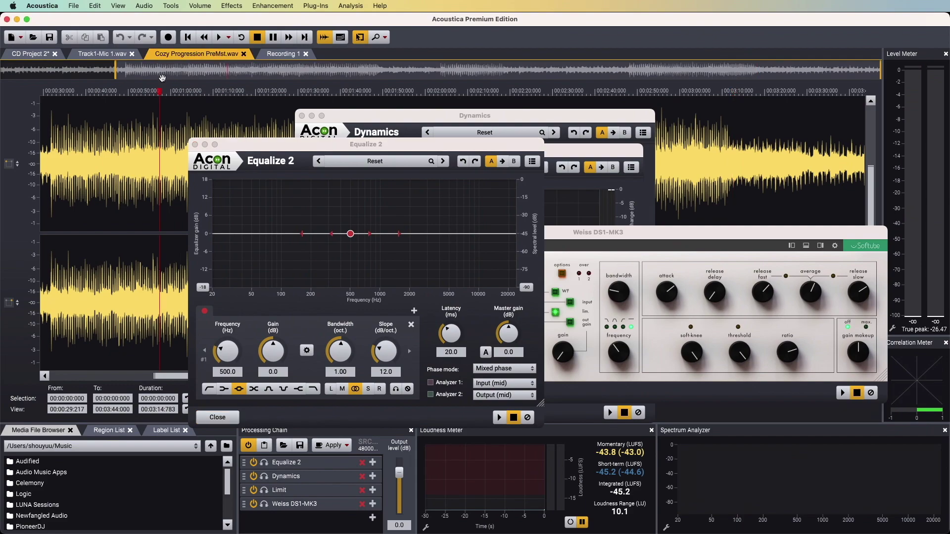
key("space")
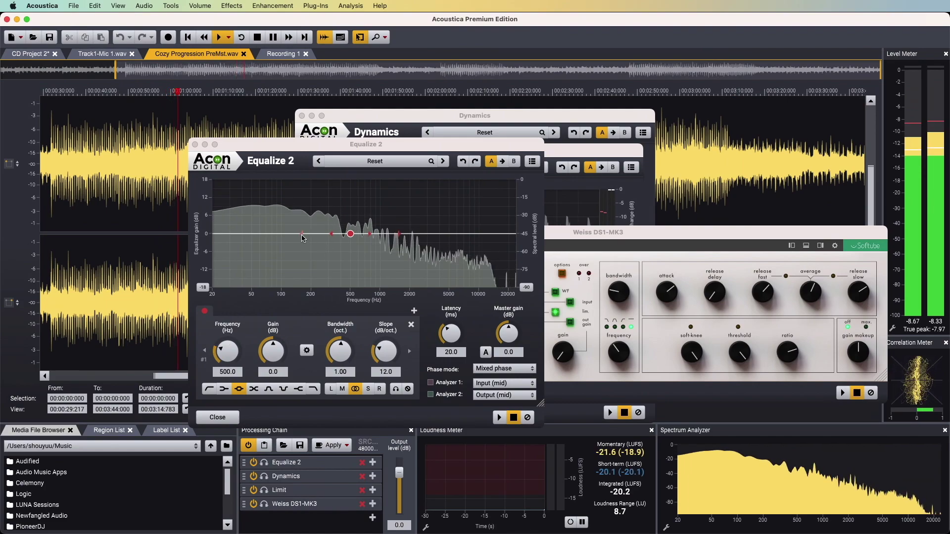
- Move the first Equalize 2 band to about 99 Hz with -2.8 dB gain during playback and stop the playback
left_click(282, 272)
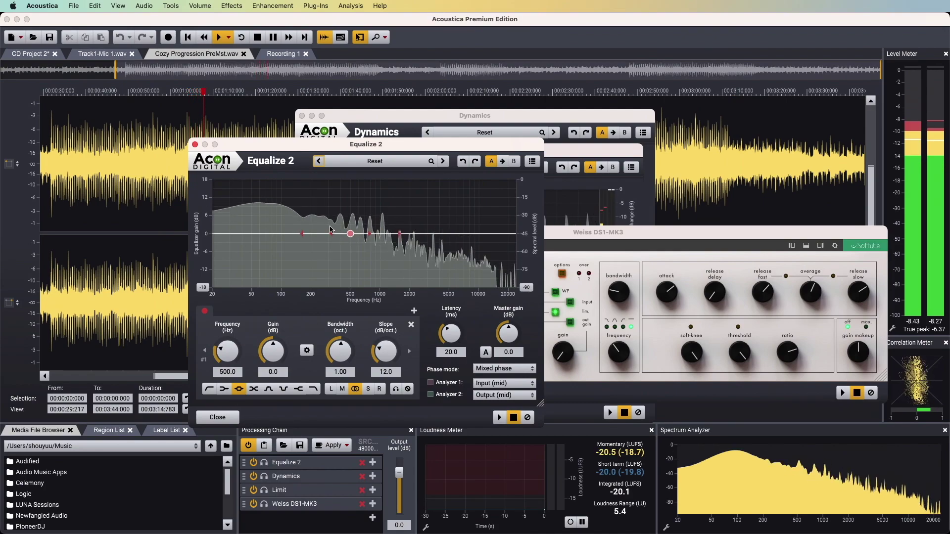
left_click_drag(350, 233, 281, 242)
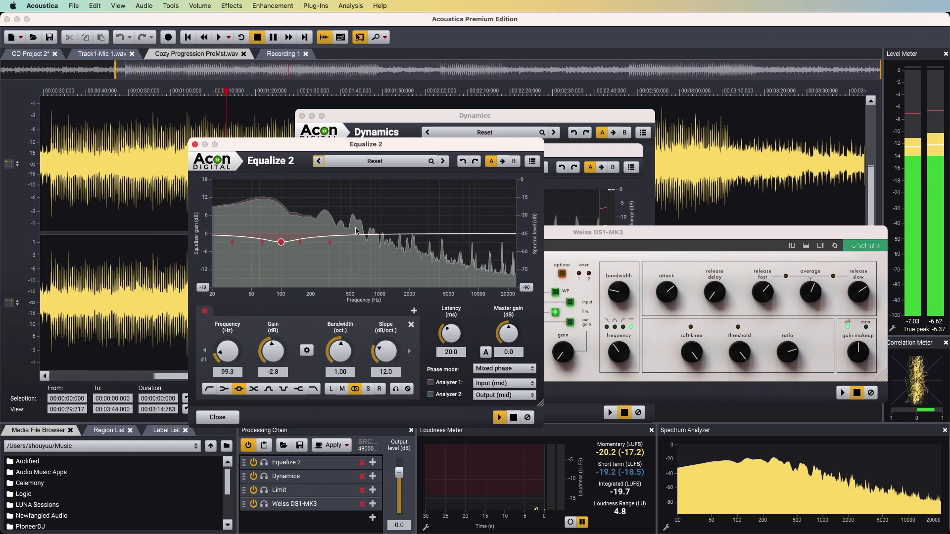
key("space")
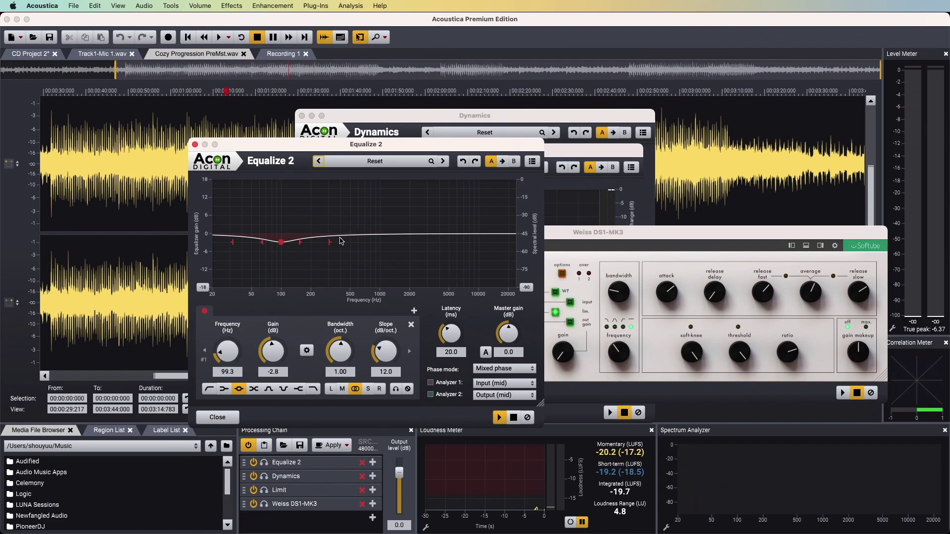
- Add two Equalize 2 bands, one at about 401 Hz with -1.1 dB and one at about 2132 Hz with 0.3 dB
key("l")
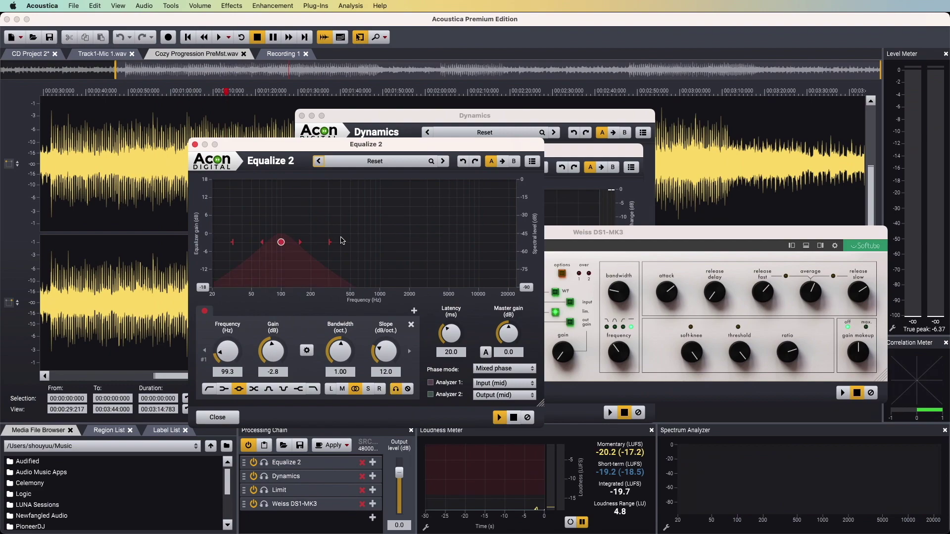
double_click(341, 237)
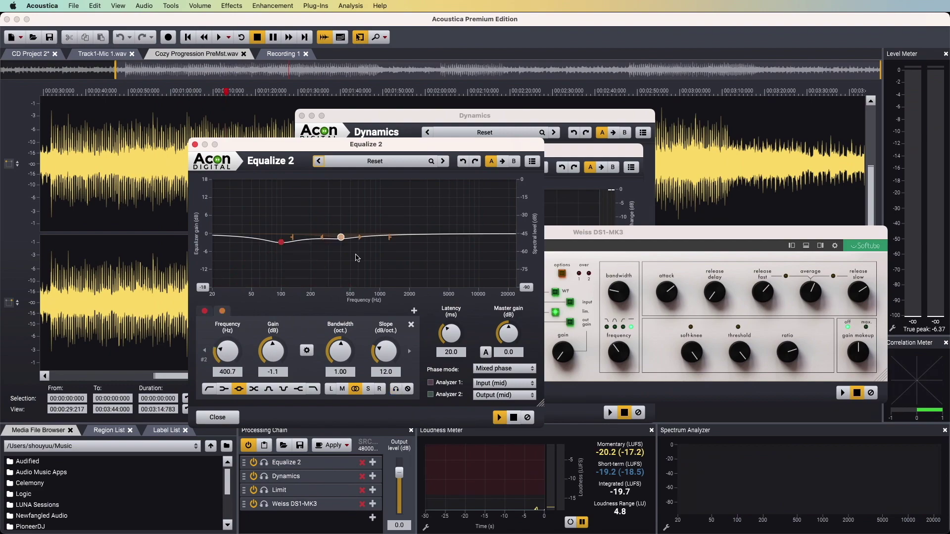
double_click(413, 234)
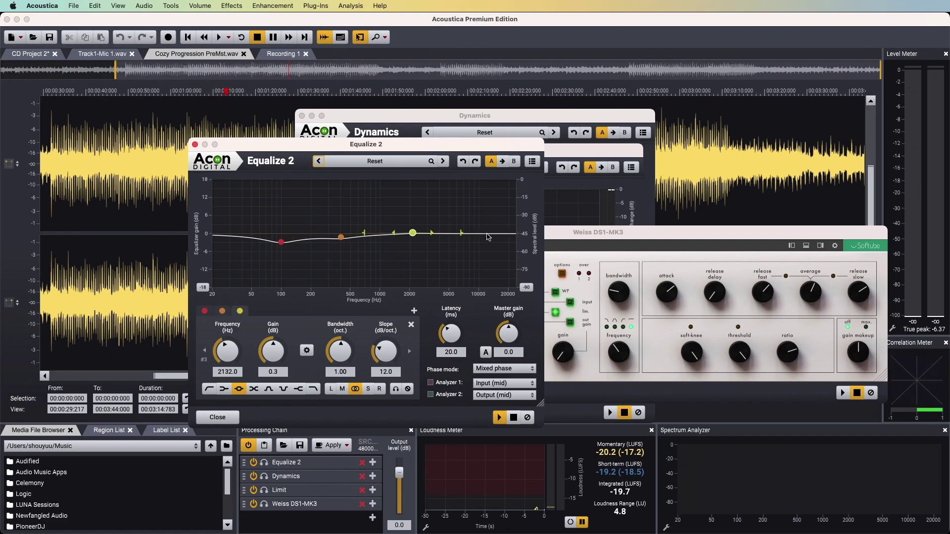
- Add a high-cut band to Equalize 2 at about 8702 Hz
double_click(487, 235)
left_click_drag(462, 238, 473, 234)
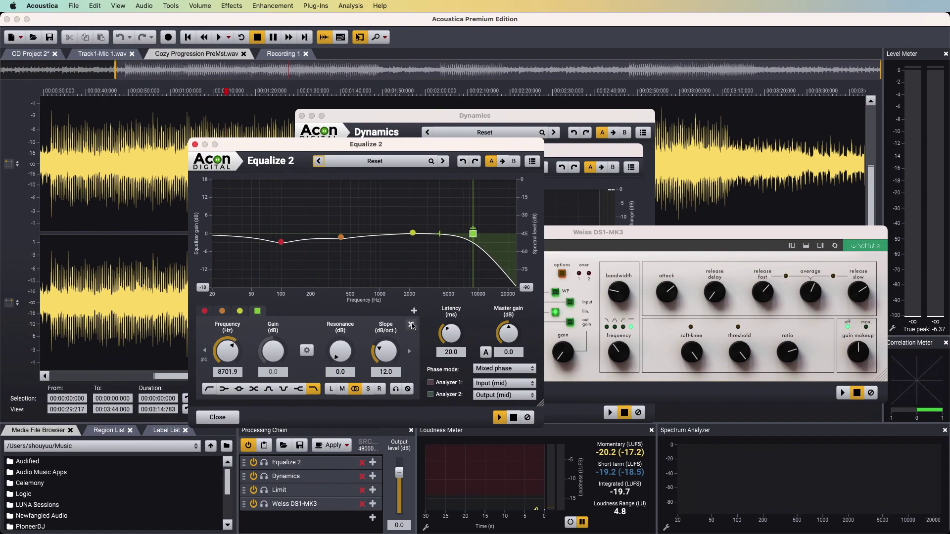
- Delete the high-cut band from Equalize 2 and play Cozy Progression PreMst.wav from about 00:01:00
key("Delete")
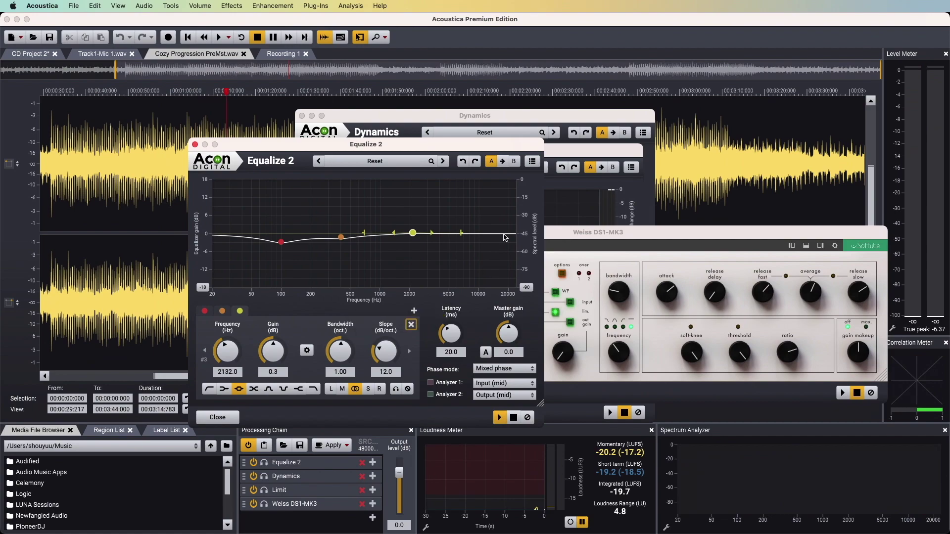
key("space")
left_click(174, 98)
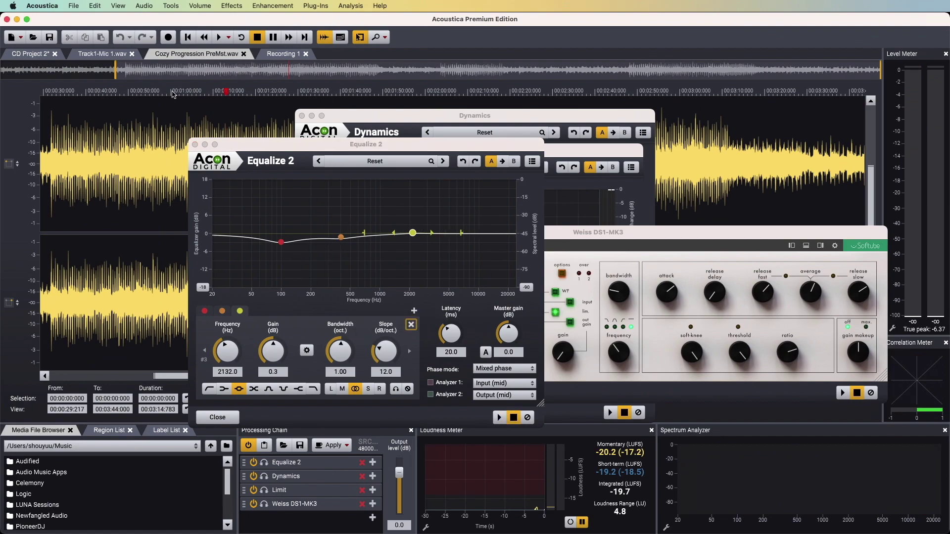
left_click(173, 91)
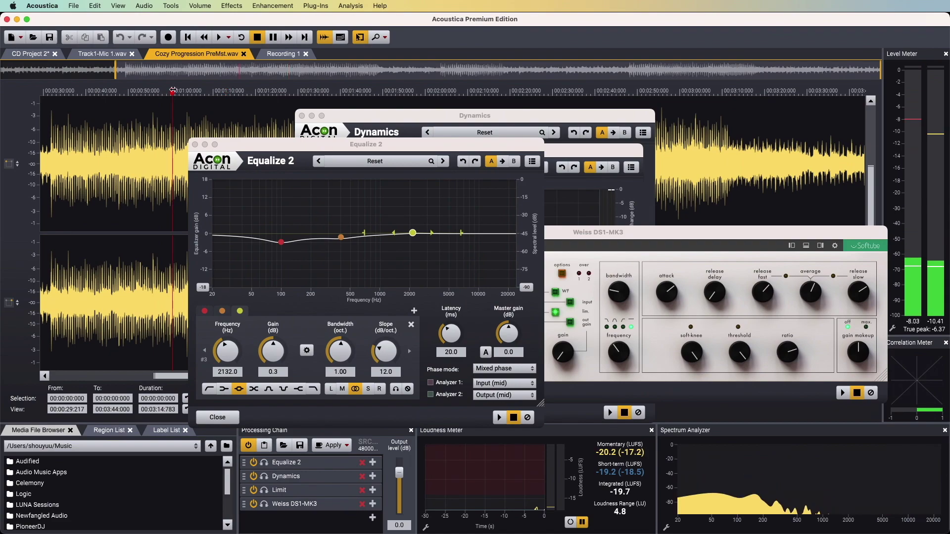
key("space")
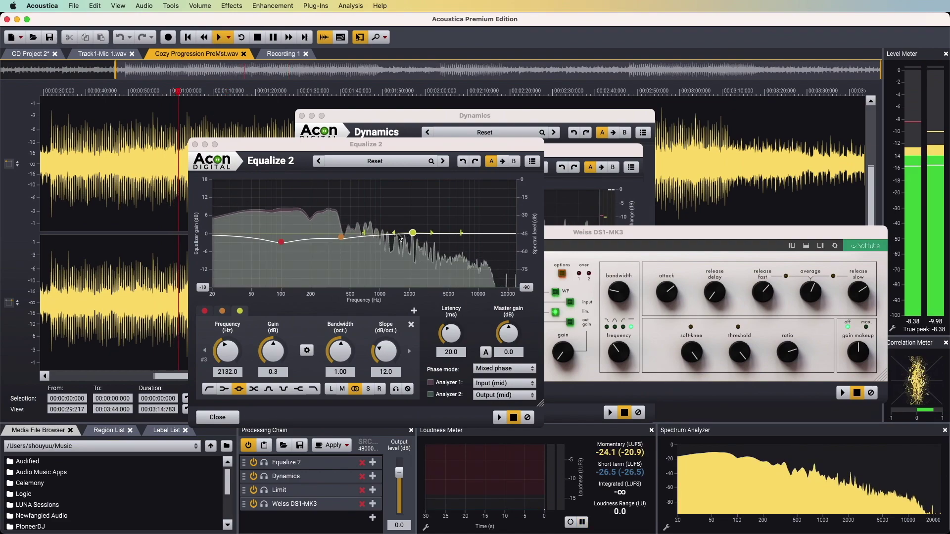
- During playback, move the third Equalize 2 band to about 3500 Hz with 5.1 dB and the second to about 505 Hz with -2.8 dB
left_click(438, 220)
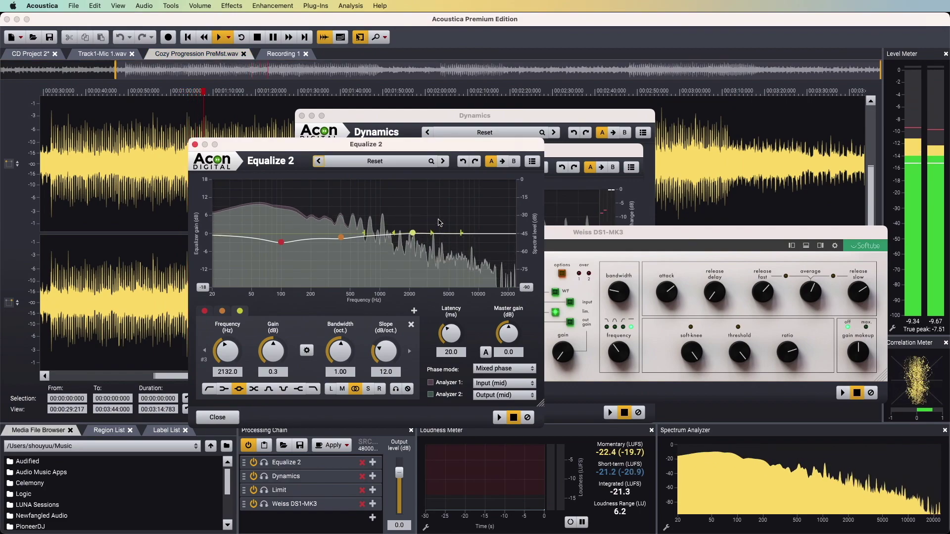
left_click_drag(412, 232, 445, 216)
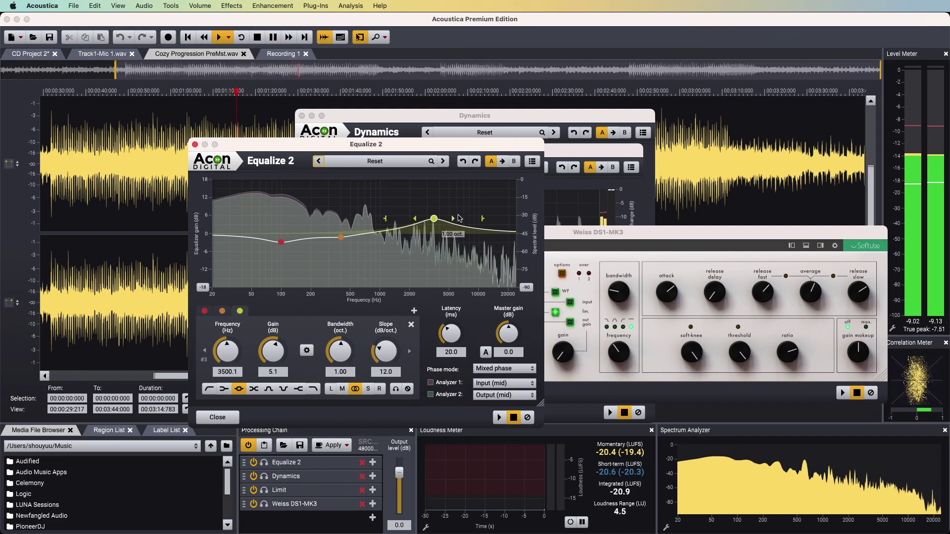
left_click(341, 239)
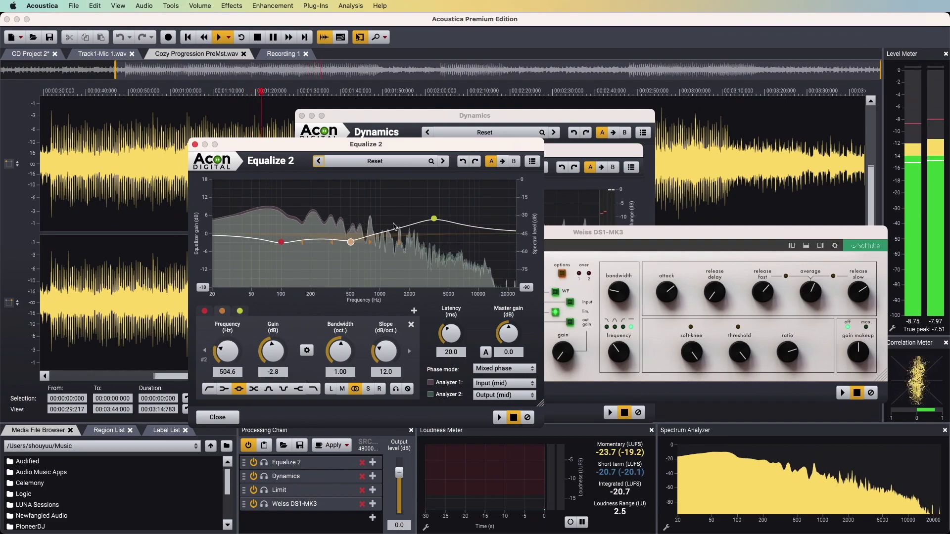
- Close the Equalize 2 window, bring the Limit window forward and close it while playback continues
left_click(194, 144)
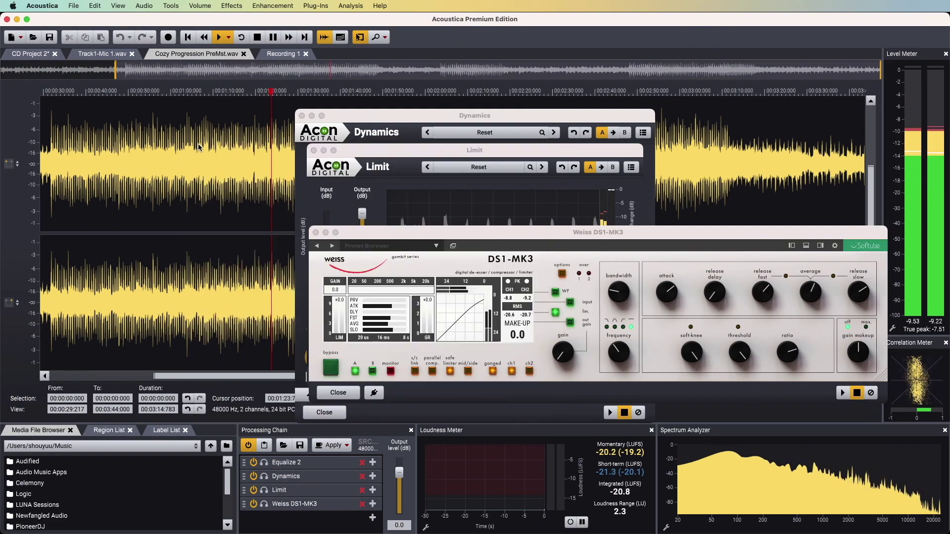
left_click(435, 151)
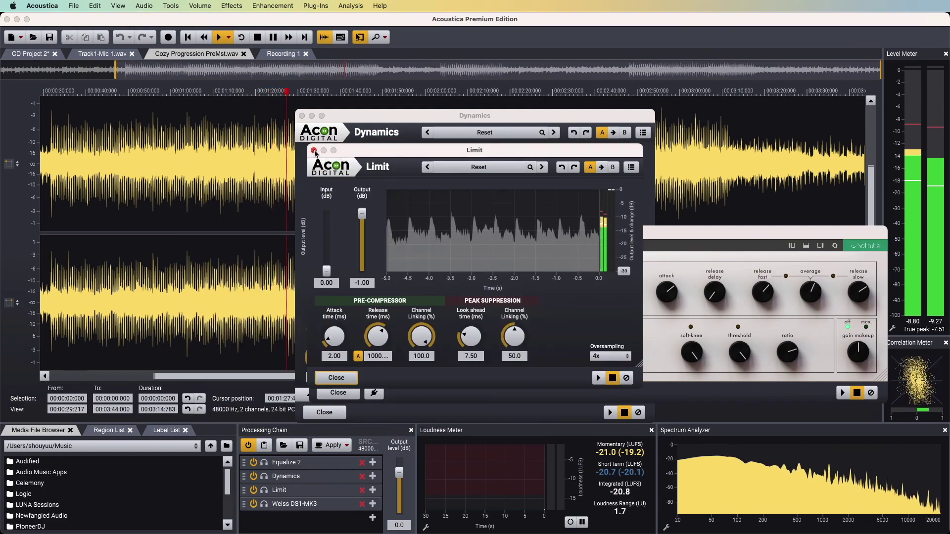
left_click(315, 151)
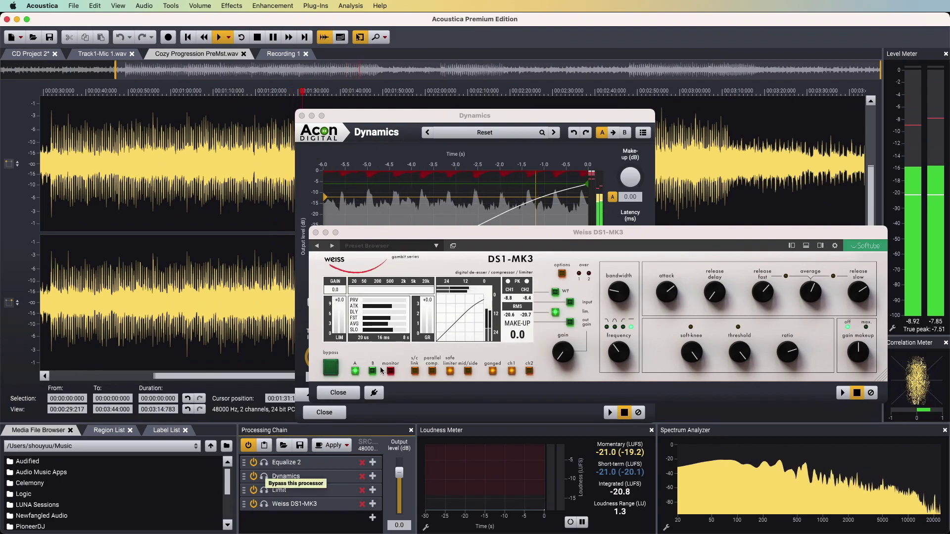
- Bring the Dynamics window forward, lower its threshold level to about -21.72 dB and close it
left_click(408, 115)
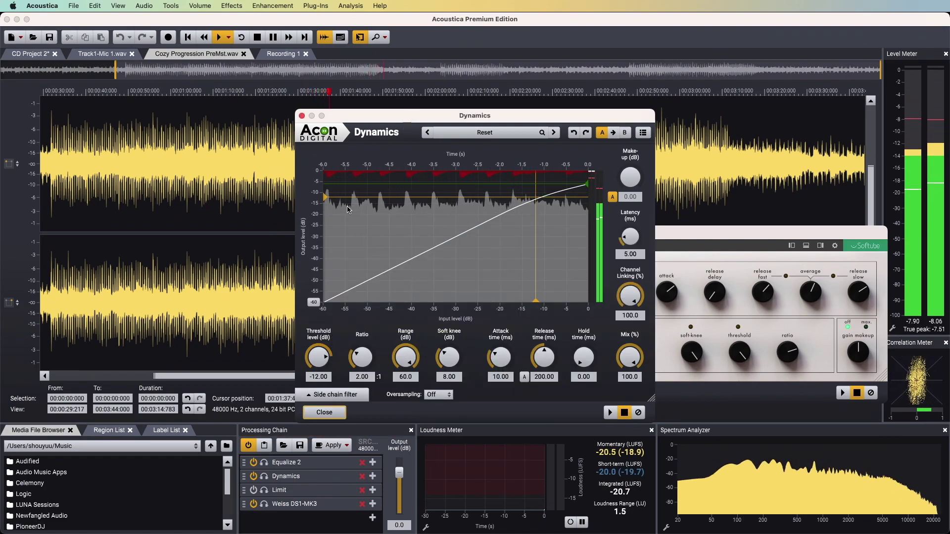
left_click_drag(326, 213, 326, 221)
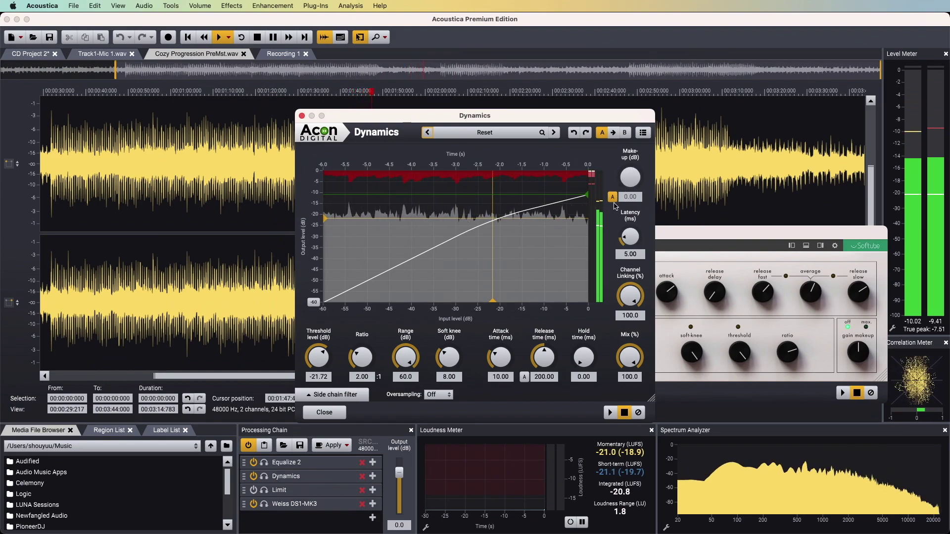
left_click(301, 115)
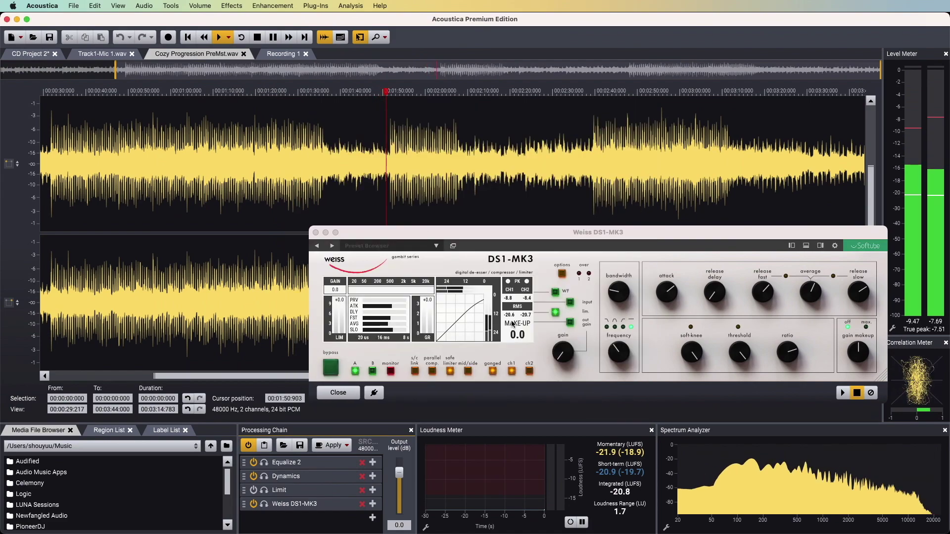
- Set the Weiss DS1-MK3 limiter gain to 6.4 dB and output gain to -0.10 dB, close it and stop playback
left_click_drag(562, 350, 567, 317)
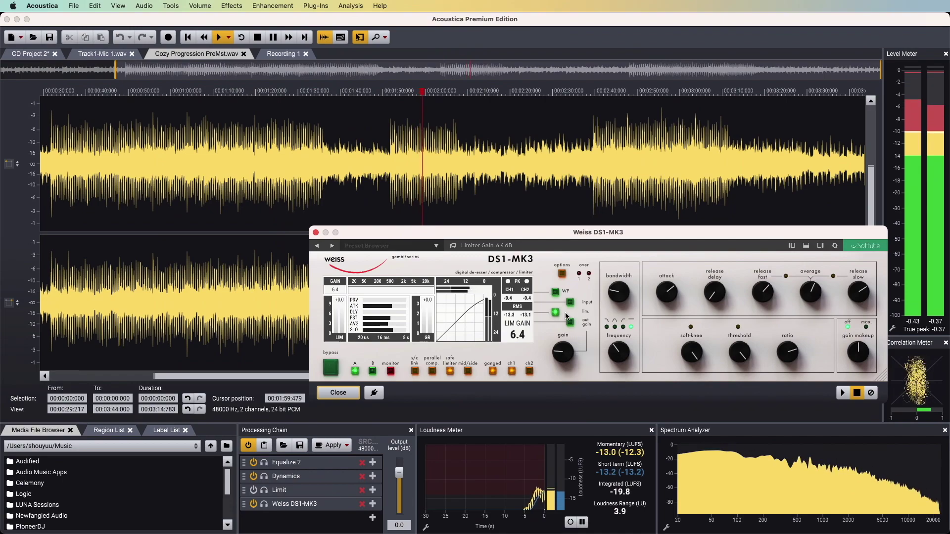
left_click(570, 322)
left_click_drag(561, 352, 562, 361)
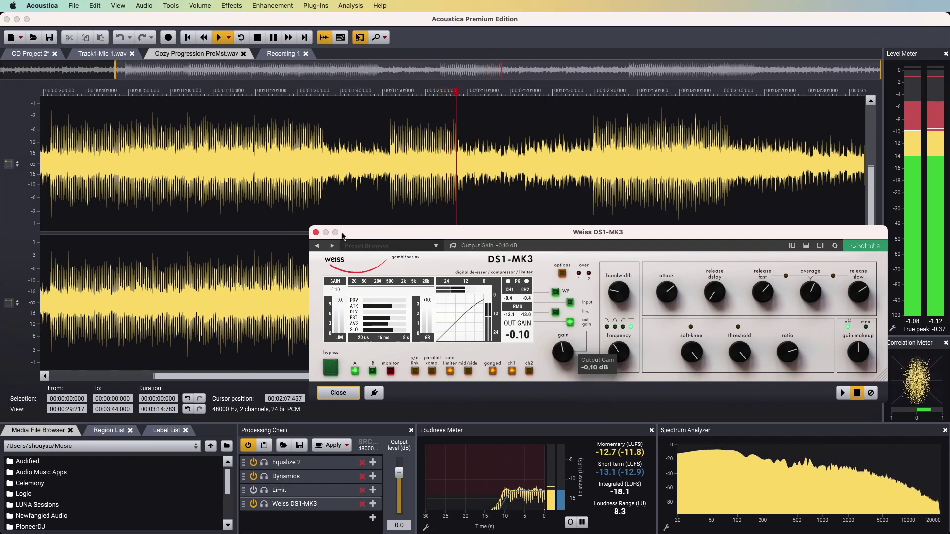
left_click(316, 233)
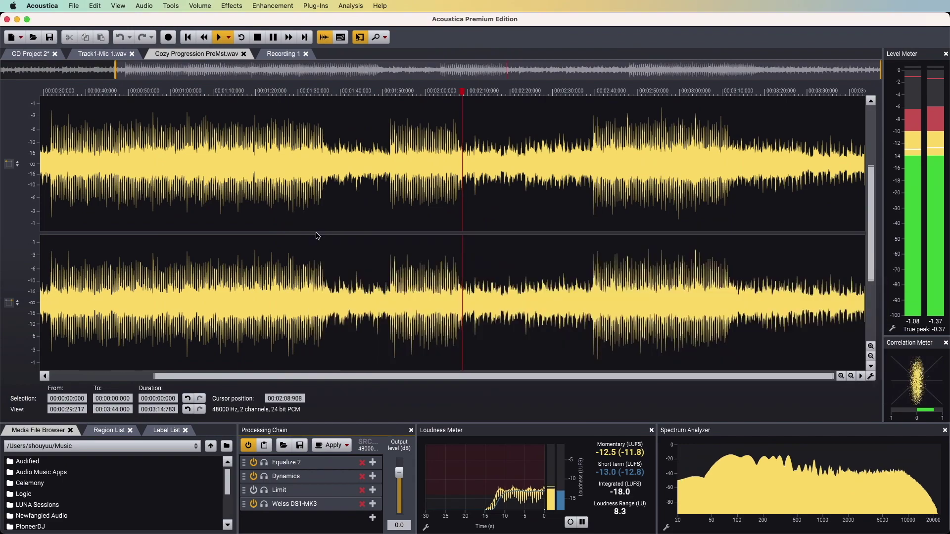
key("space")
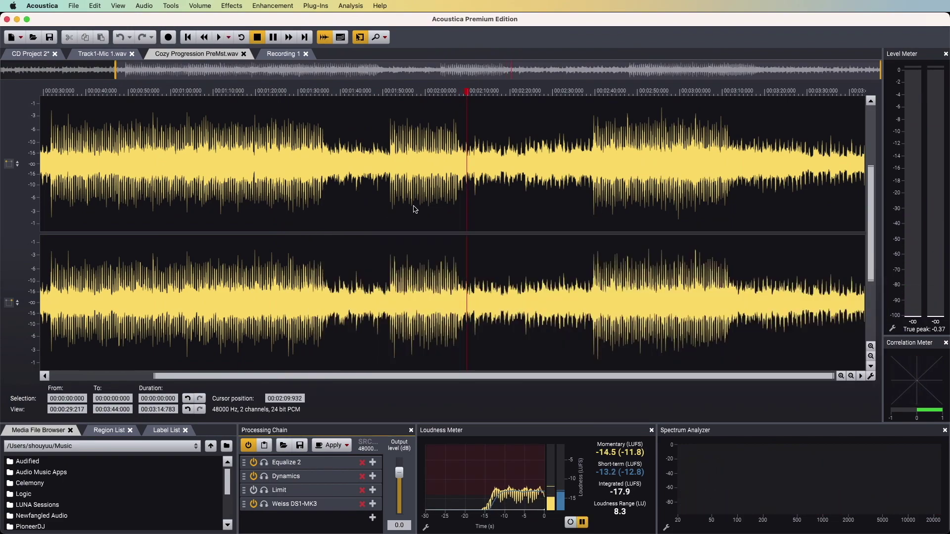
- Switch to Track1-Mic 1.wav, raise the Weiss DS1-MK3 limiter gain to 16.2 dB and play the track
left_click(110, 54)
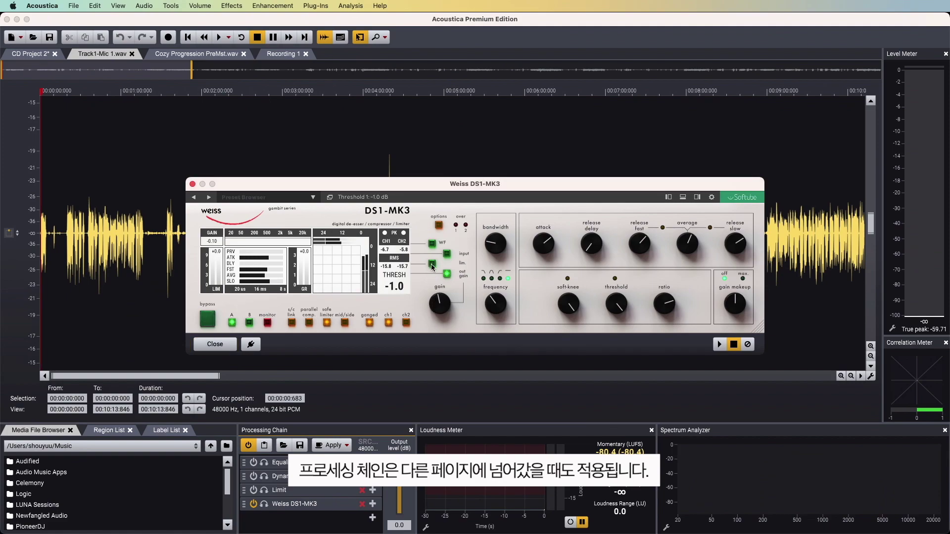
left_click(433, 268)
left_click_drag(440, 301, 459, 262)
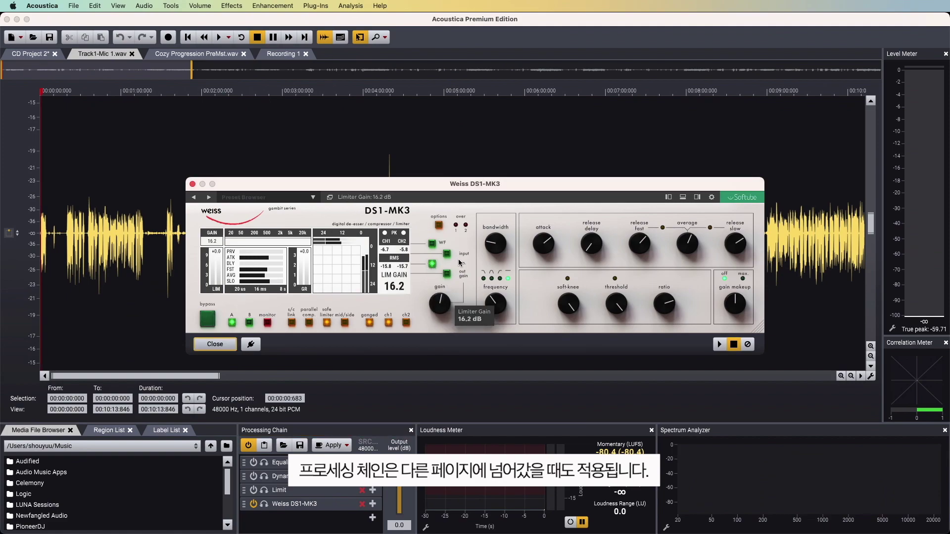
key("space")
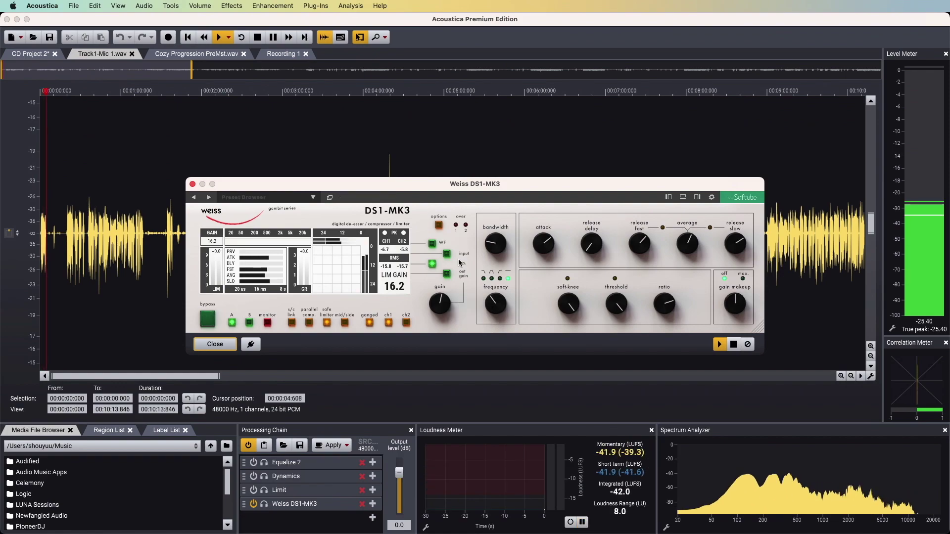
- Raise the Weiss DS1-MK3 limiter gain to 28.5 dB and audition the track from about 00:00:20
key("space")
left_click_drag(460, 263, 464, 249)
key("space")
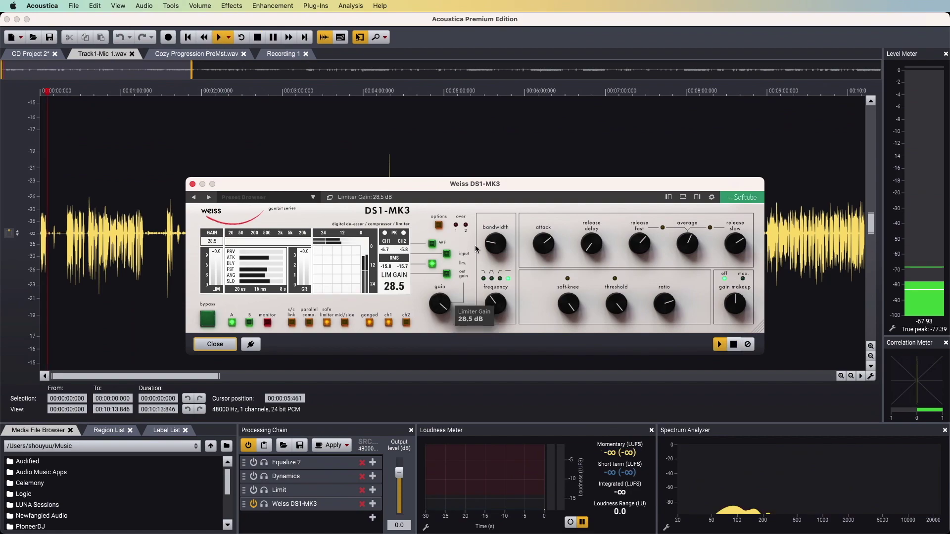
key("space")
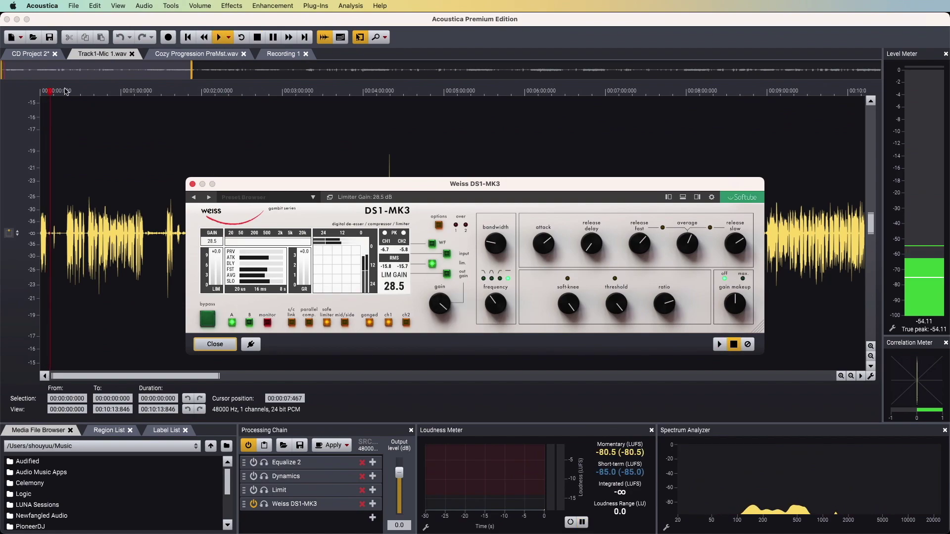
left_click(66, 91)
key("space")
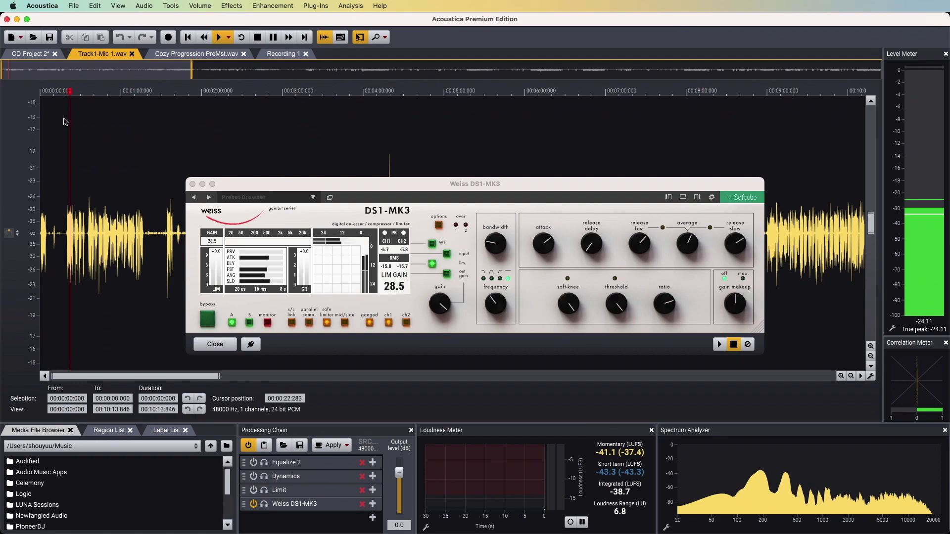
key("space")
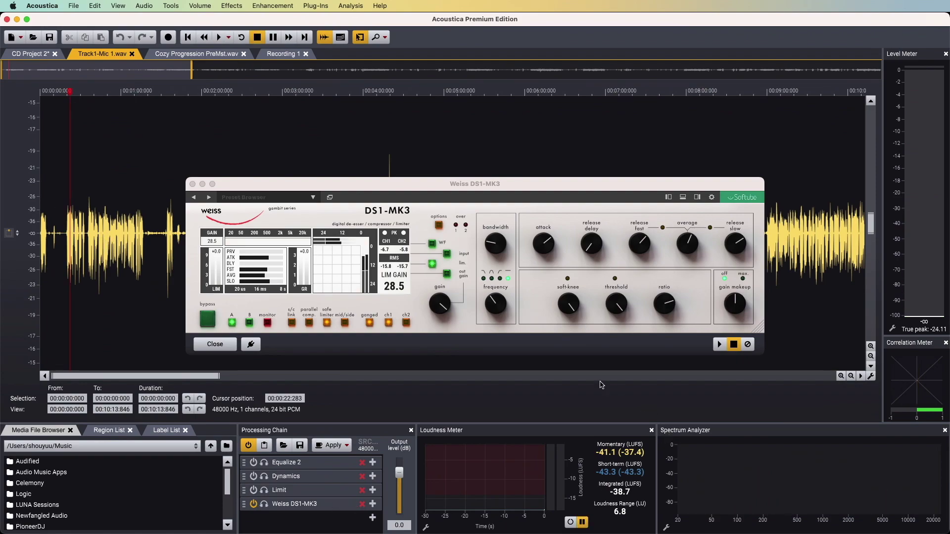
- Add the Apogee SoftLimit VST3 plug-in to the processing chain and place it before Weiss DS1-MK3
left_click(376, 526)
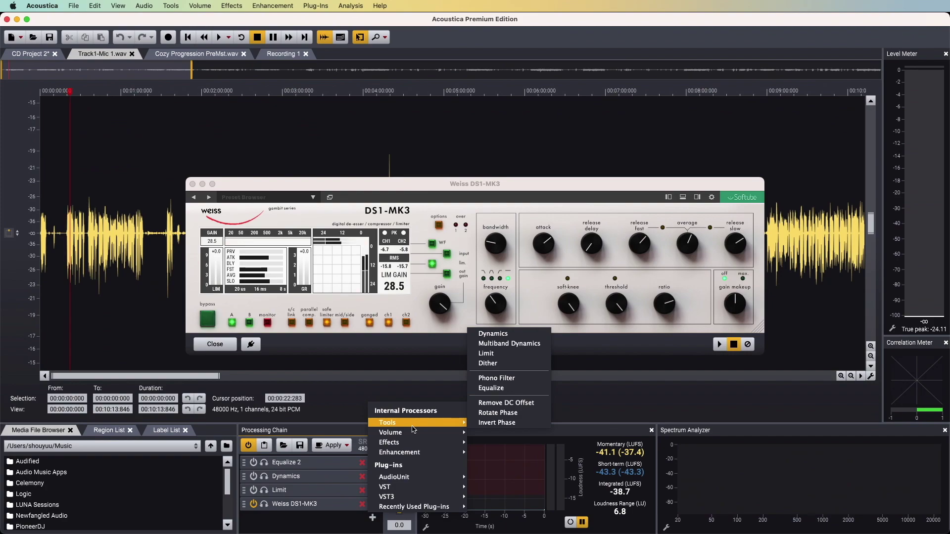
mouse_move(406, 498)
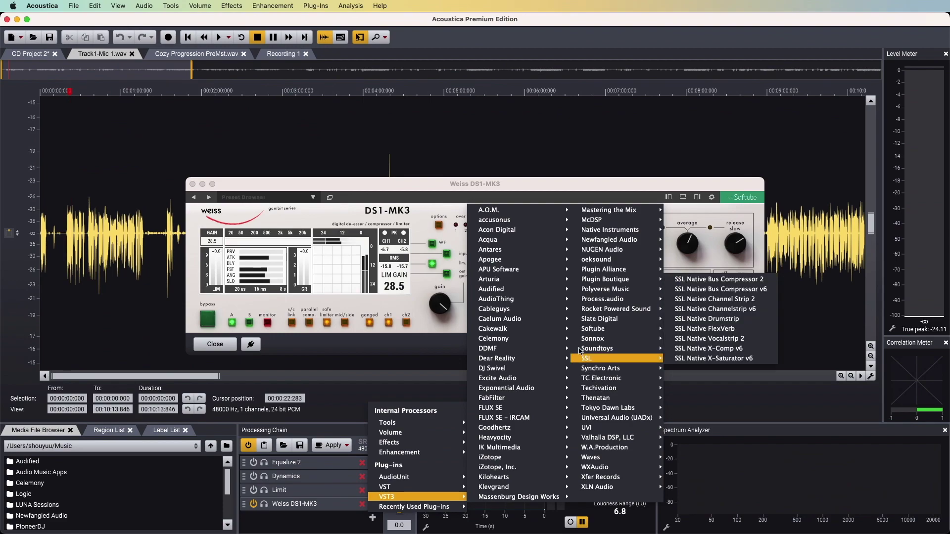
mouse_move(581, 351)
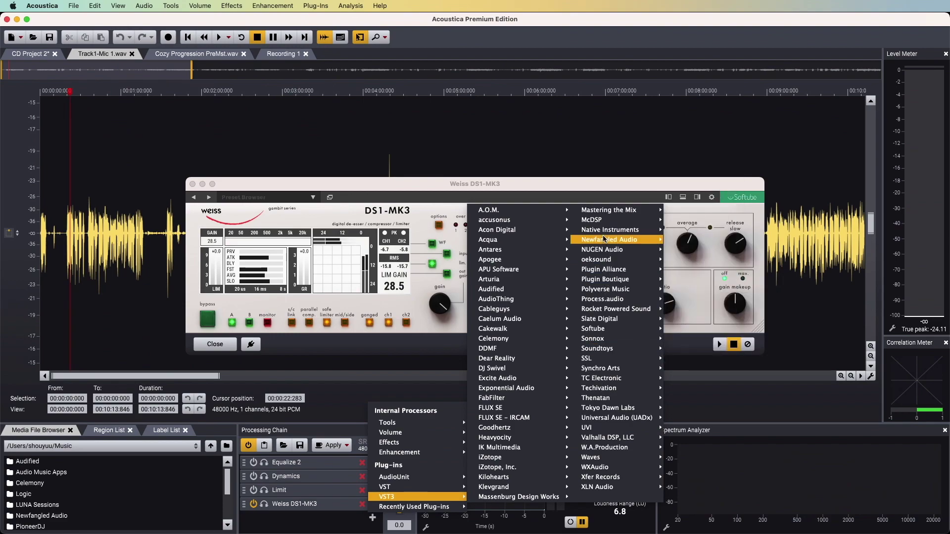
mouse_move(600, 242)
mouse_move(527, 273)
mouse_move(519, 258)
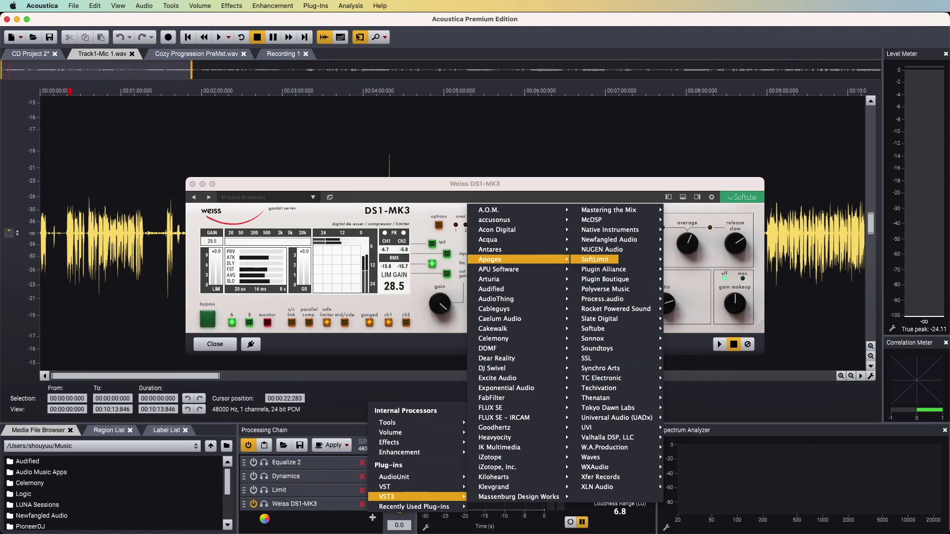
key("Return")
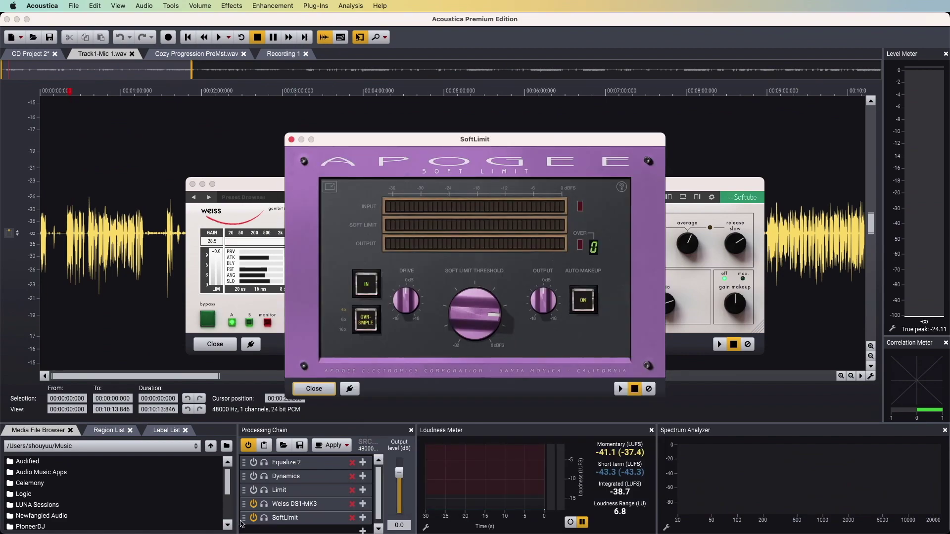
left_click(246, 519)
left_click_drag(248, 501, 247, 520)
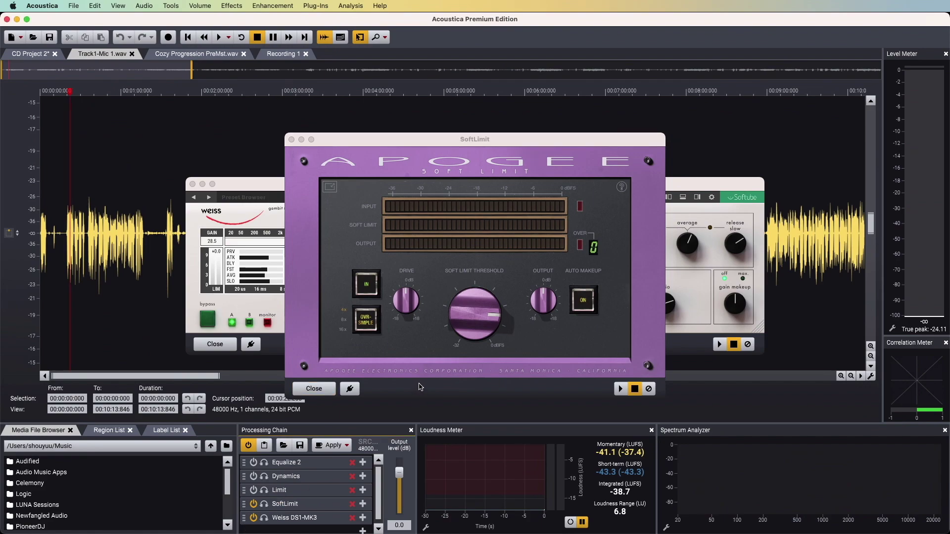
- Raise the SoftLimit output level while playing the track, stop playback and close the SoftLimit window
key("space")
left_click(548, 299)
left_click_drag(547, 300, 565, 259)
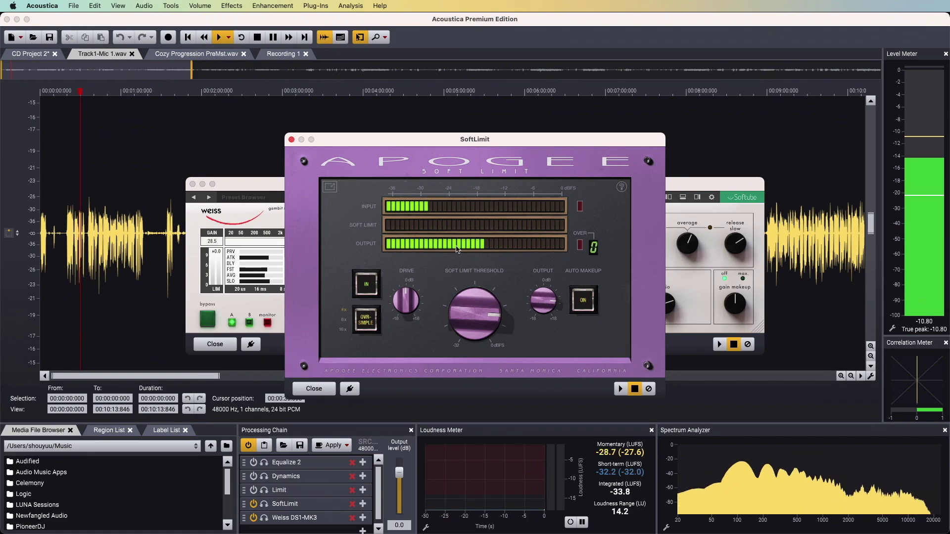
key("space")
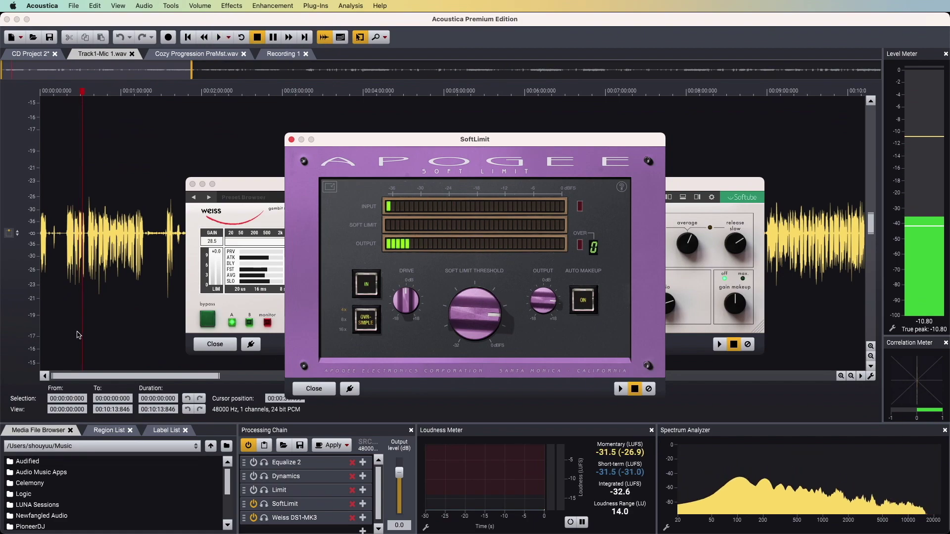
left_click(78, 334)
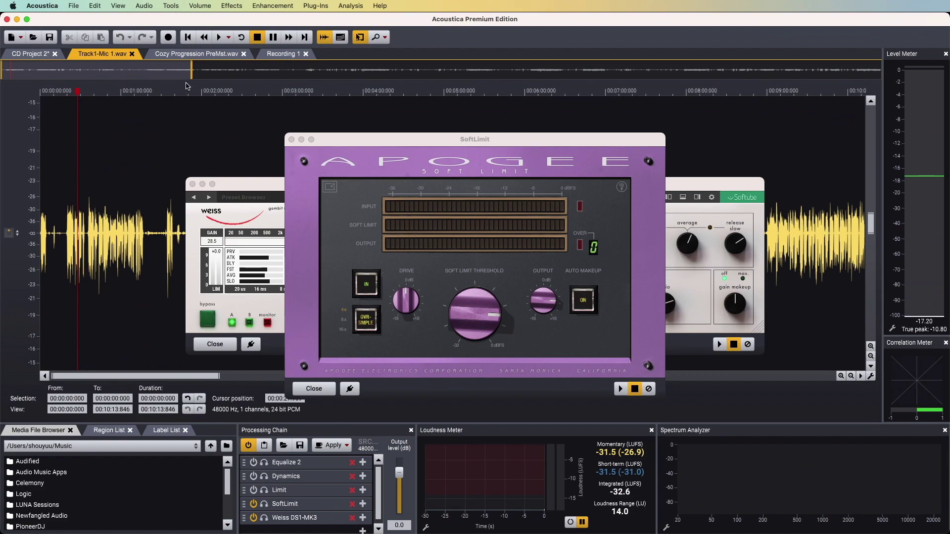
left_click(291, 140)
- Switch to Cozy Progression PreMst.wav, open the Remix tool, load its Karaoke preset and preview the result
left_click(194, 53)
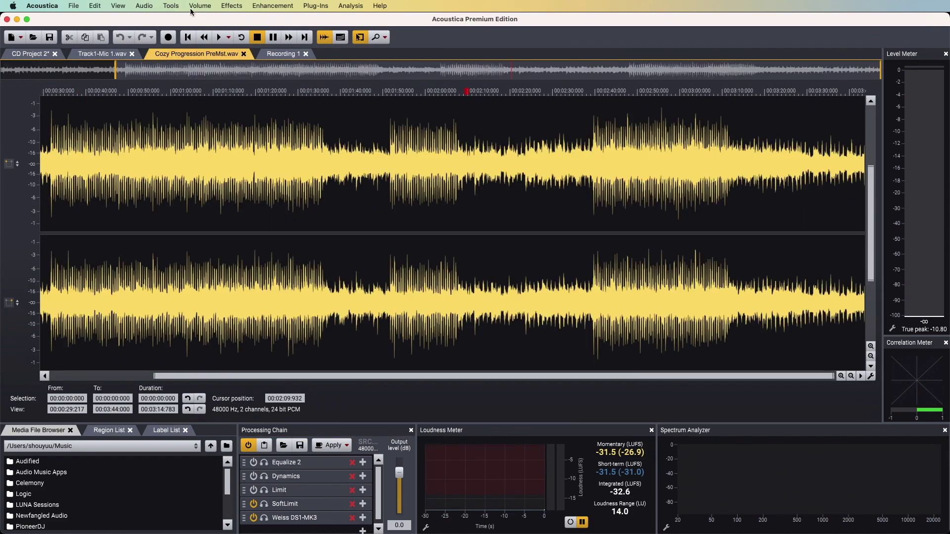
left_click(144, 5)
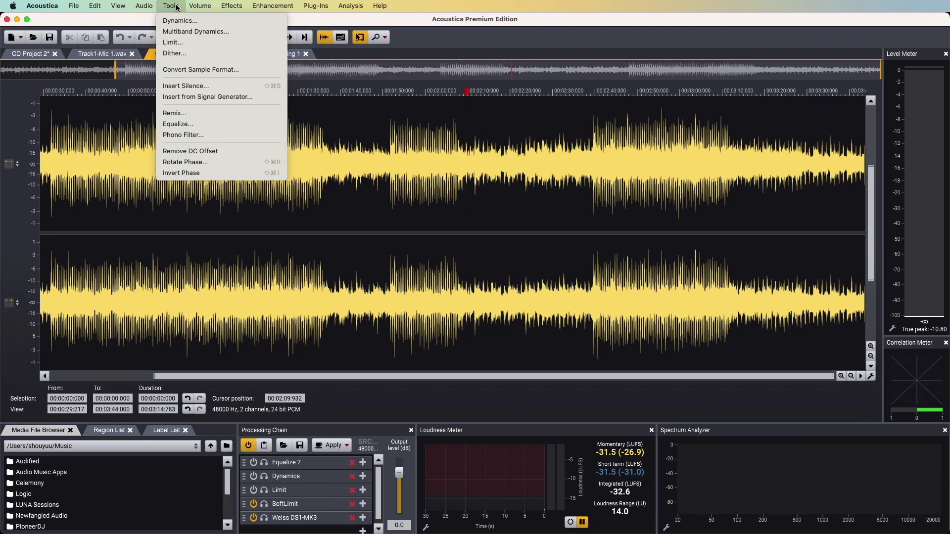
left_click(175, 112)
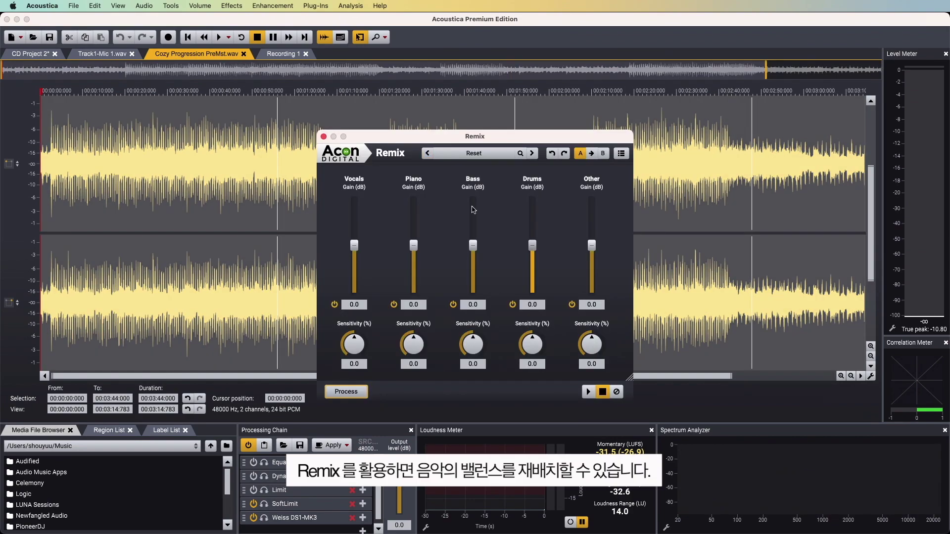
left_click(531, 156)
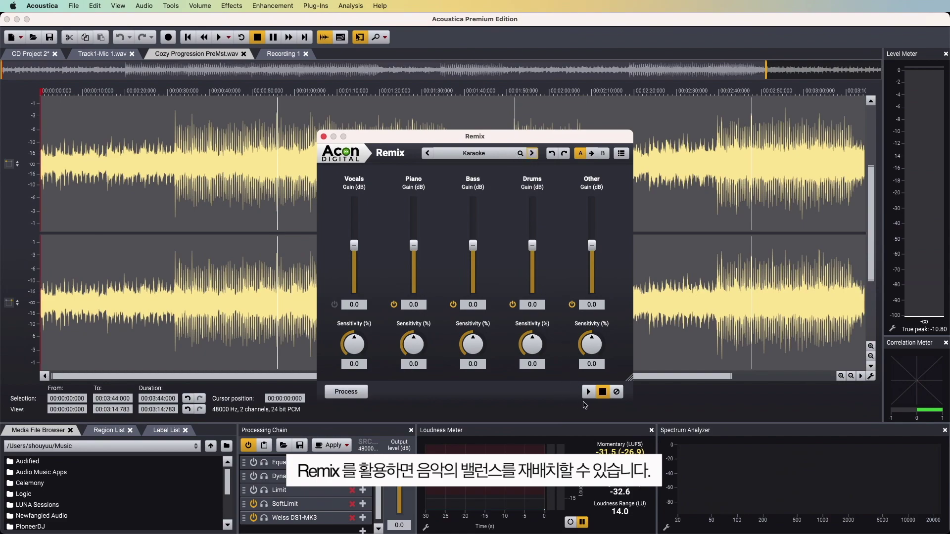
left_click(588, 393)
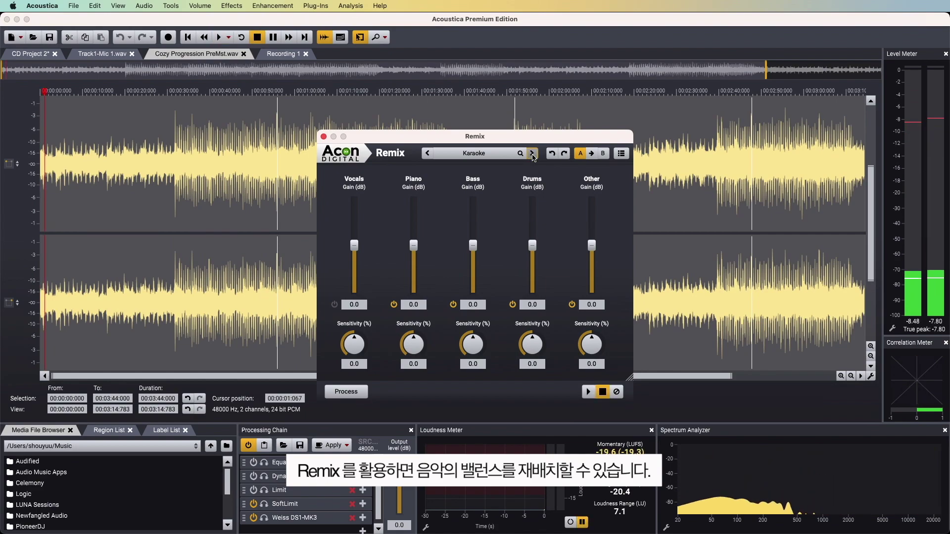
- Load the Separate bass preset in Remix, preview it and raise the Bass gain to 15.7 dB during playback
left_click(532, 153)
left_click(594, 396)
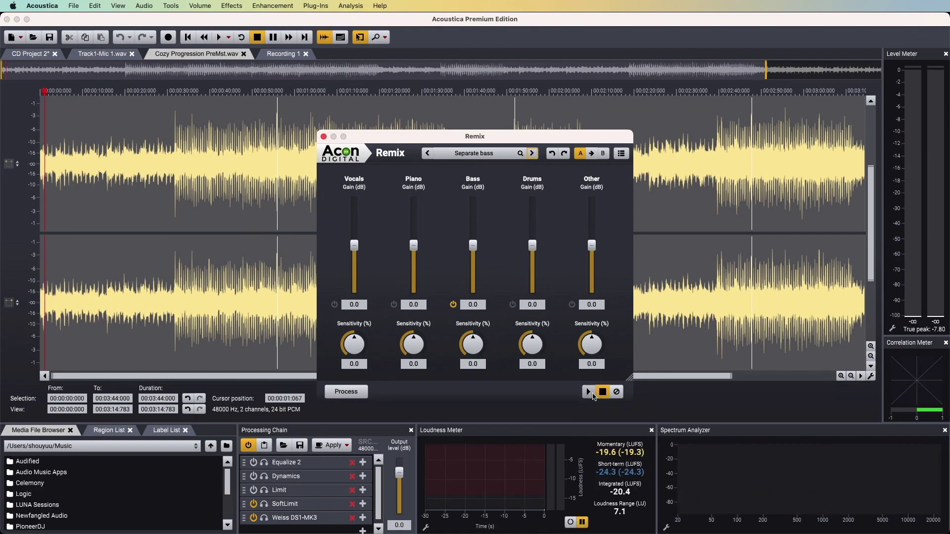
left_click(589, 393)
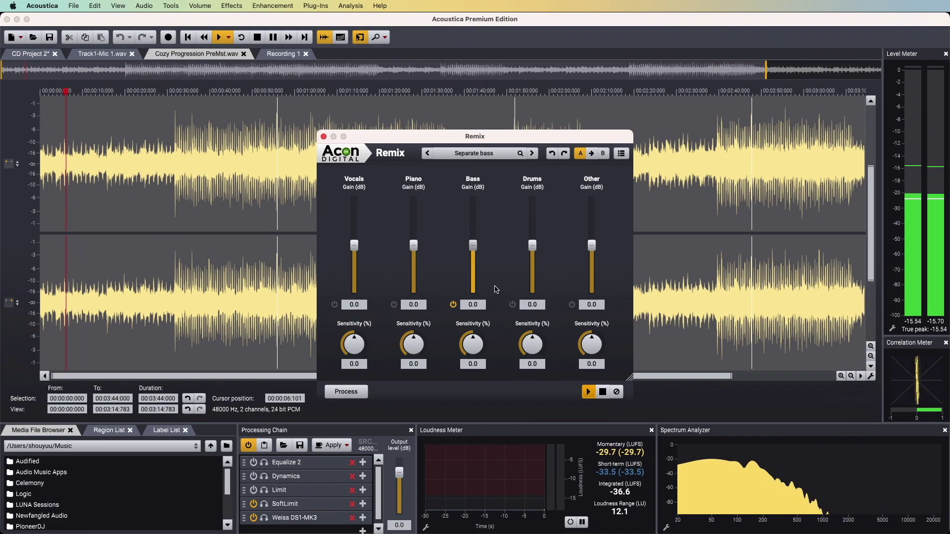
left_click_drag(472, 220, 470, 216)
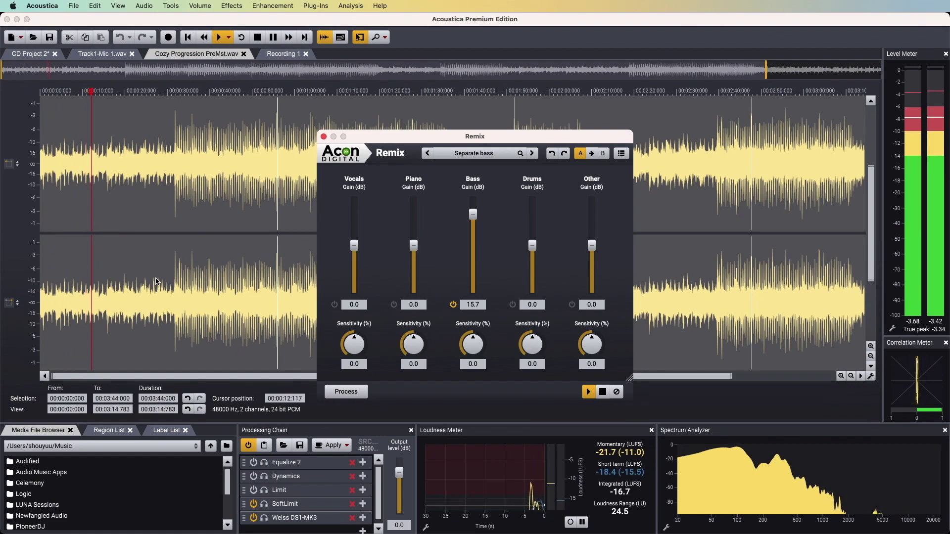
- Stop playback, audition the bass remix from about 00:00:32 and close the Remix window without processing the file
left_click(176, 290)
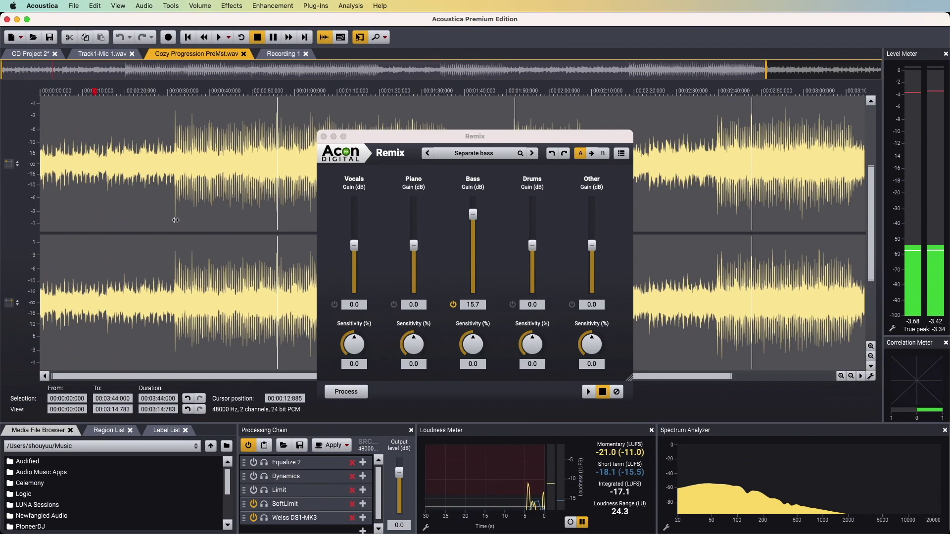
left_click(174, 92)
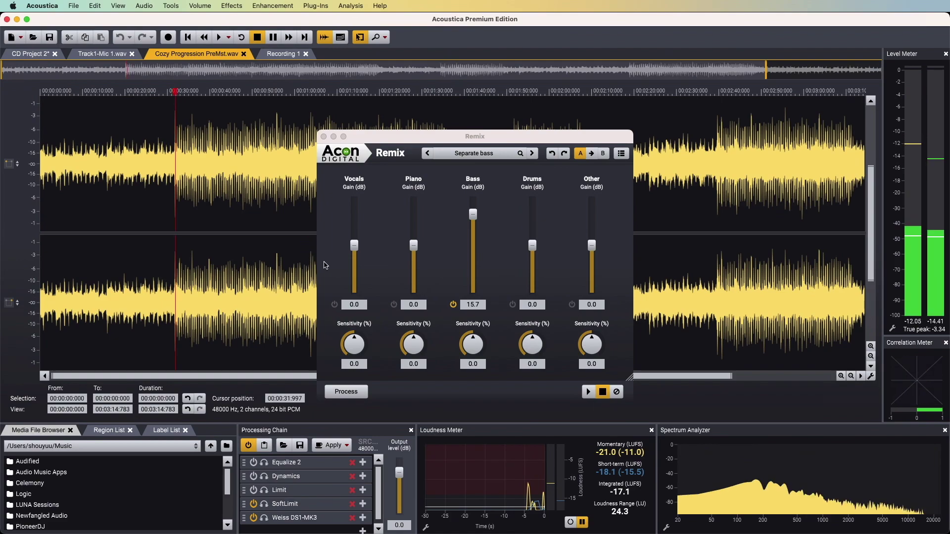
key("space")
left_click(323, 137)
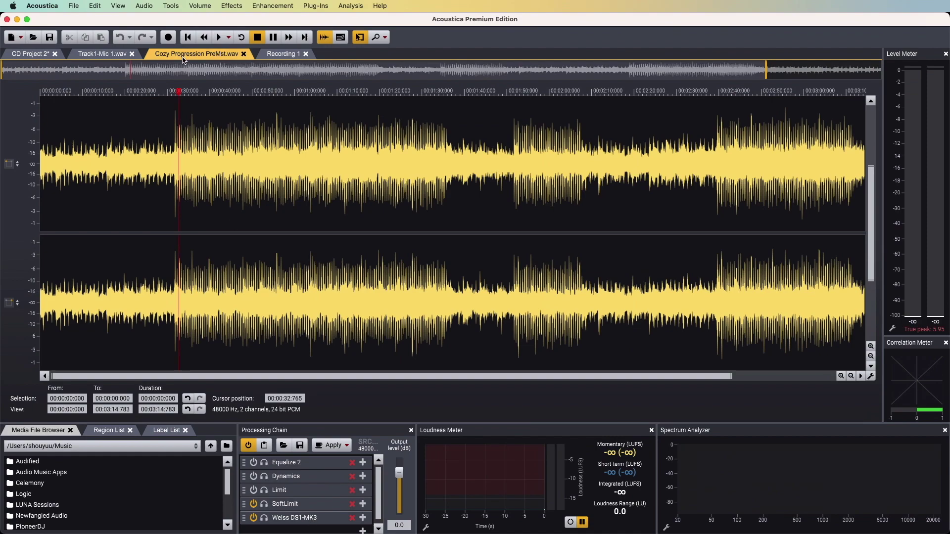
left_click(173, 7)
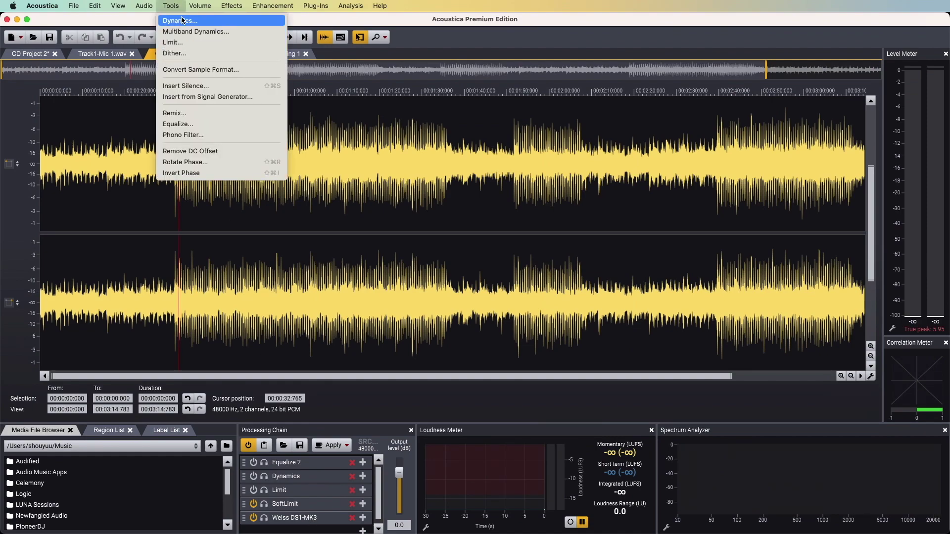
mouse_move(231, 6)
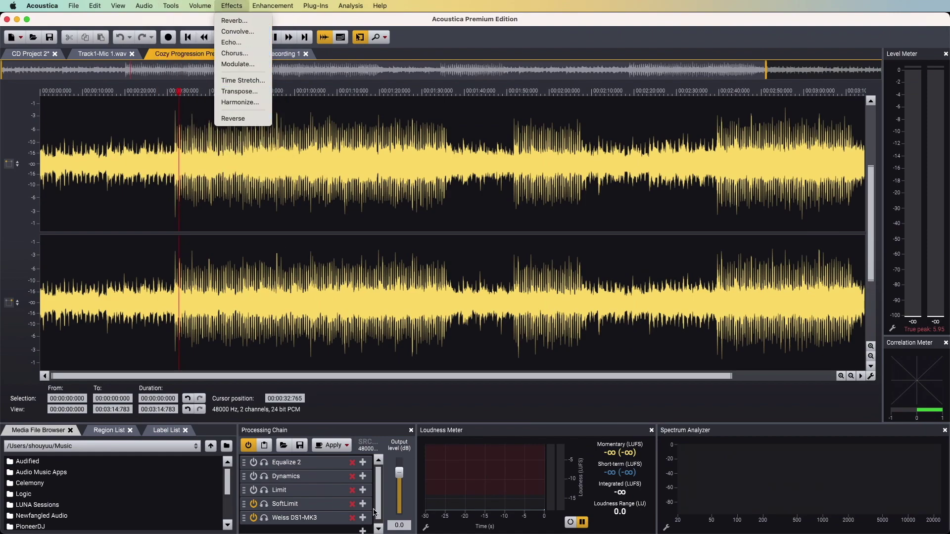
- Remove every plug-in from the Processing Chain, from Equalize 2 through Weiss DS1-MK3
left_click(356, 506)
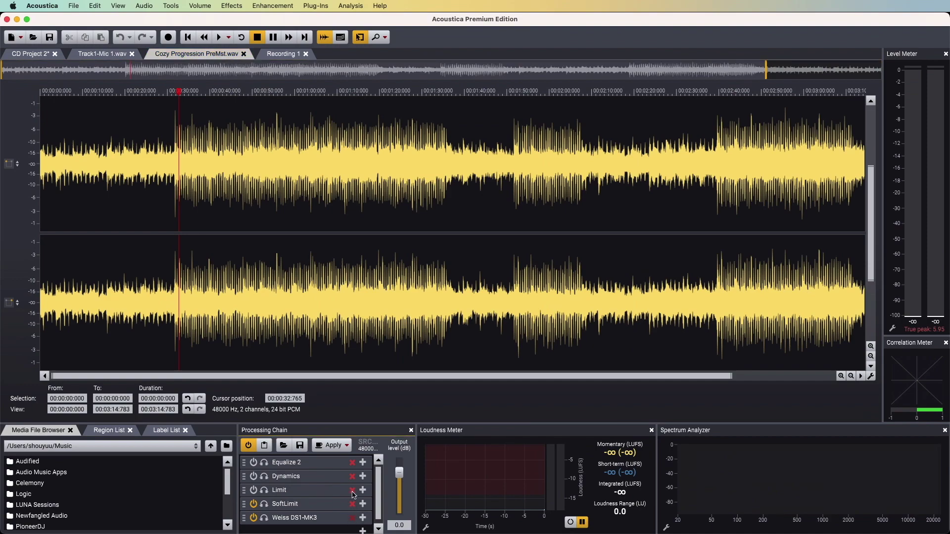
left_click(353, 491)
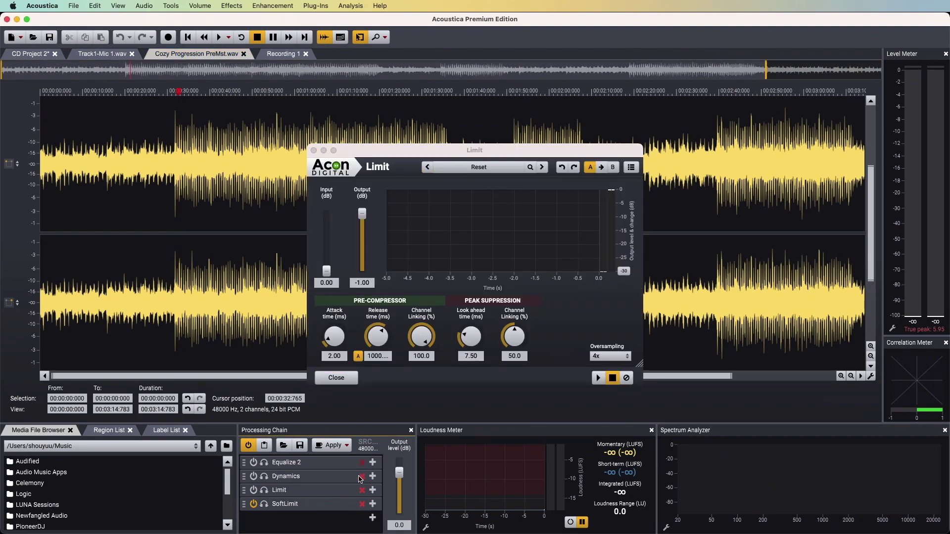
left_click(361, 476)
left_click(362, 476)
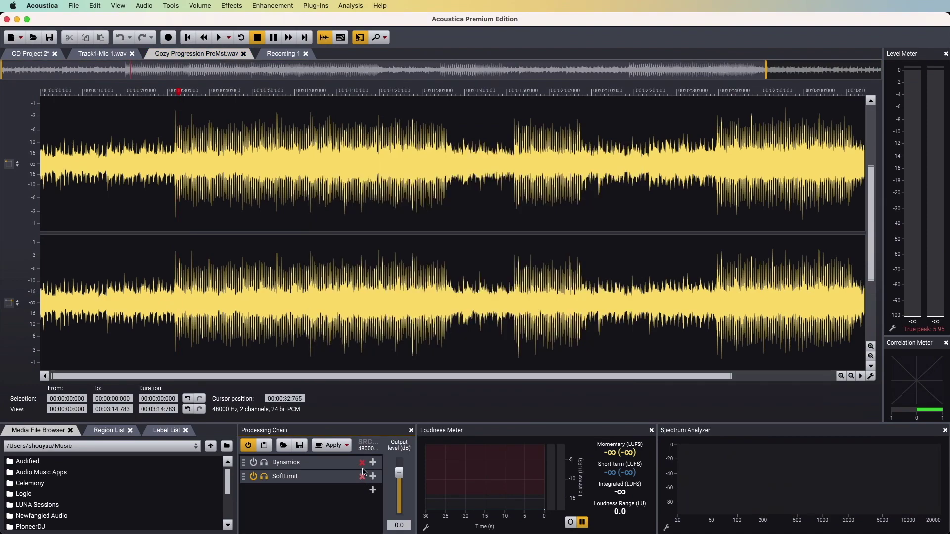
left_click(363, 475)
left_click(363, 464)
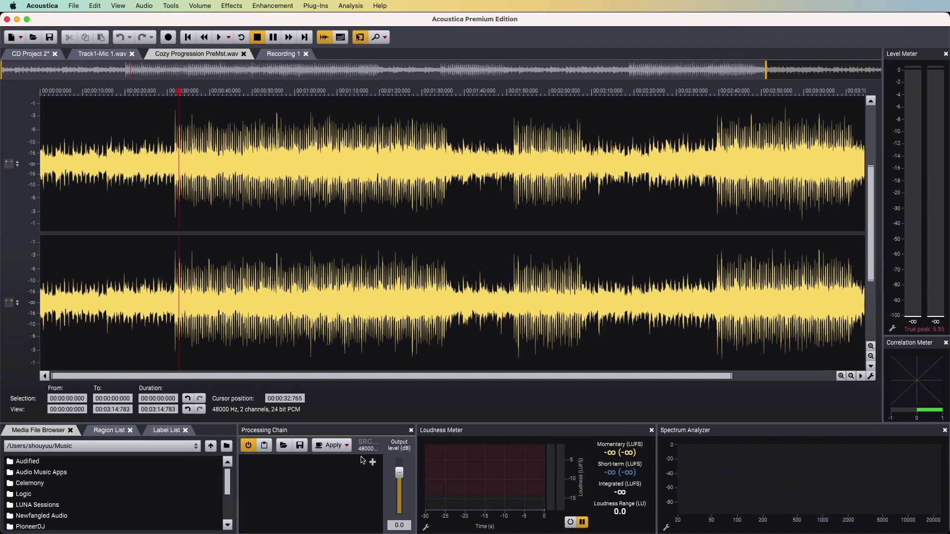
- Switch to Track1-Mic 1.wav and add the Extract:Dialogue enhancement processor to the empty Processing Chain
key("ctrl+shift+Tab")
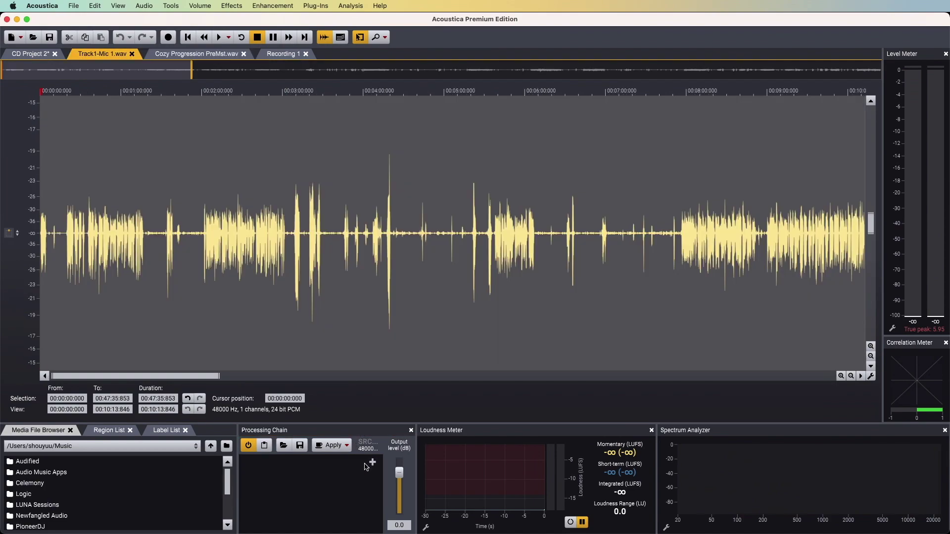
left_click(374, 464)
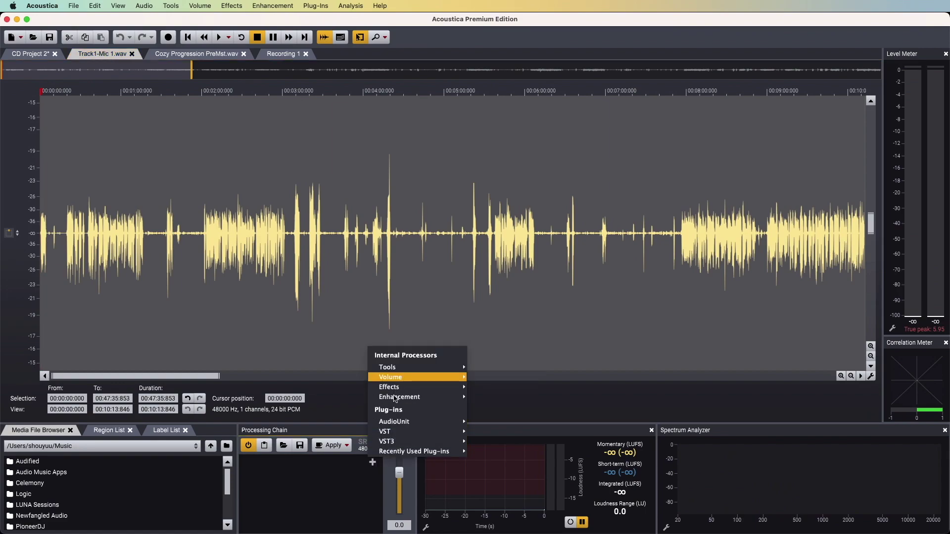
mouse_move(396, 397)
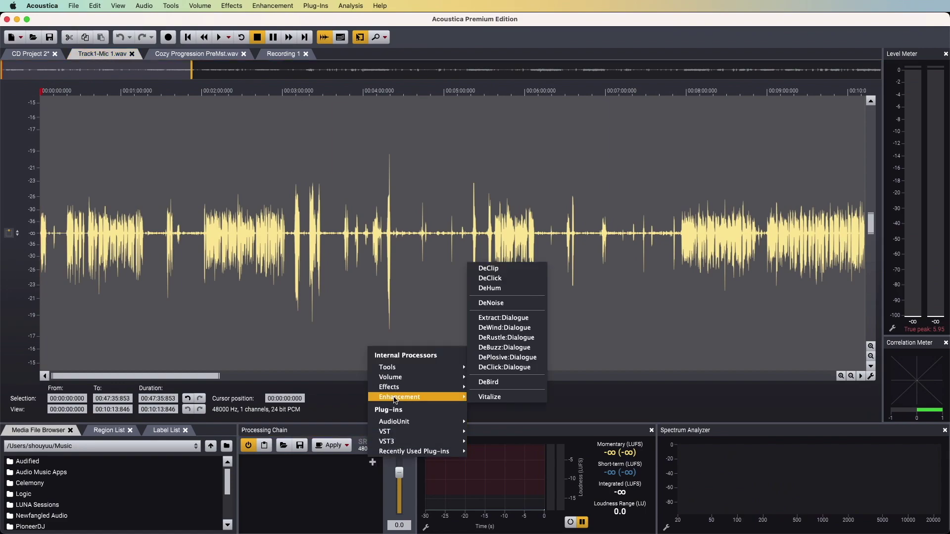
left_click(514, 320)
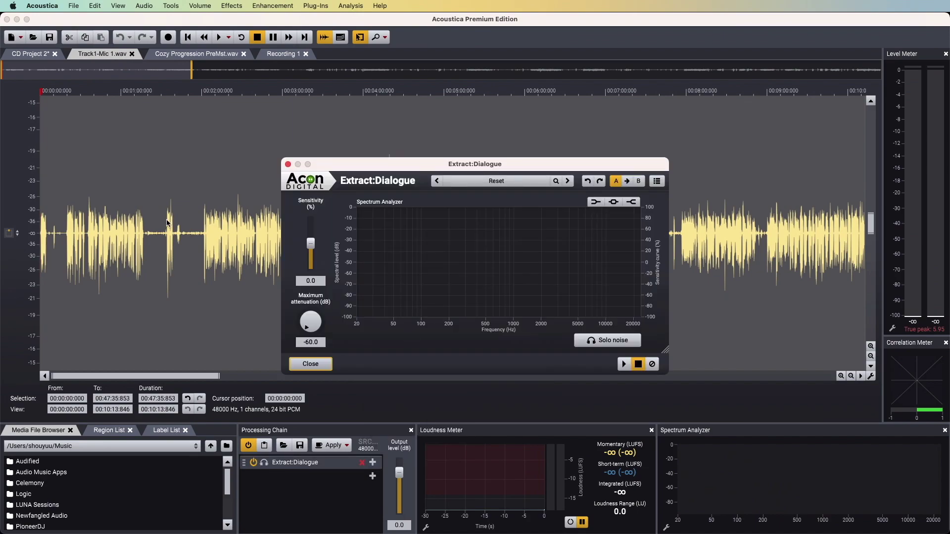
- Play the track, set Extract:Dialogue's sensitivity to 28.8 %, try maximum attenuation at 0.0 dB and return it to -60.0 dB
key("space")
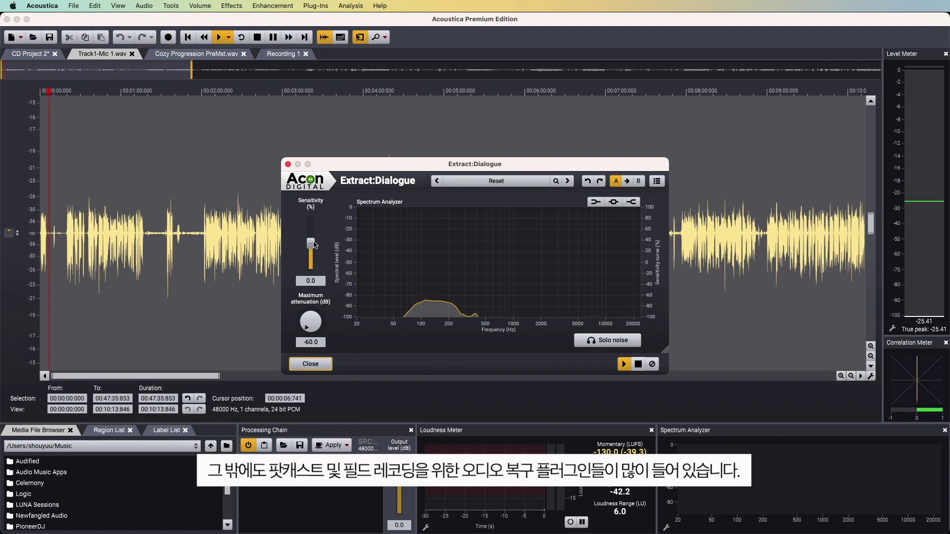
mouse_move(312, 244)
left_mouse_down()
mouse_move(317, 234)
mouse_move(315, 242)
left_mouse_up()
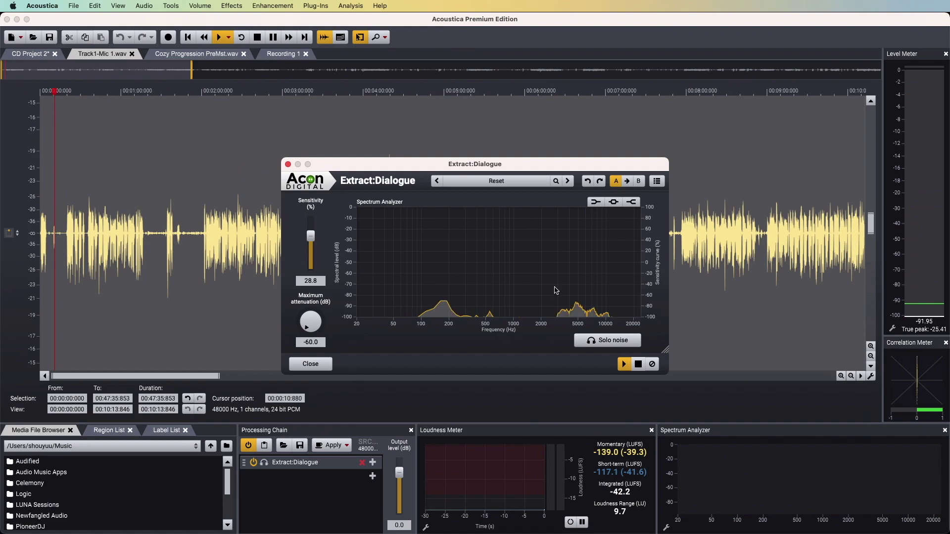
left_click_drag(309, 322, 348, 245)
left_click_drag(378, 199, 454, 170)
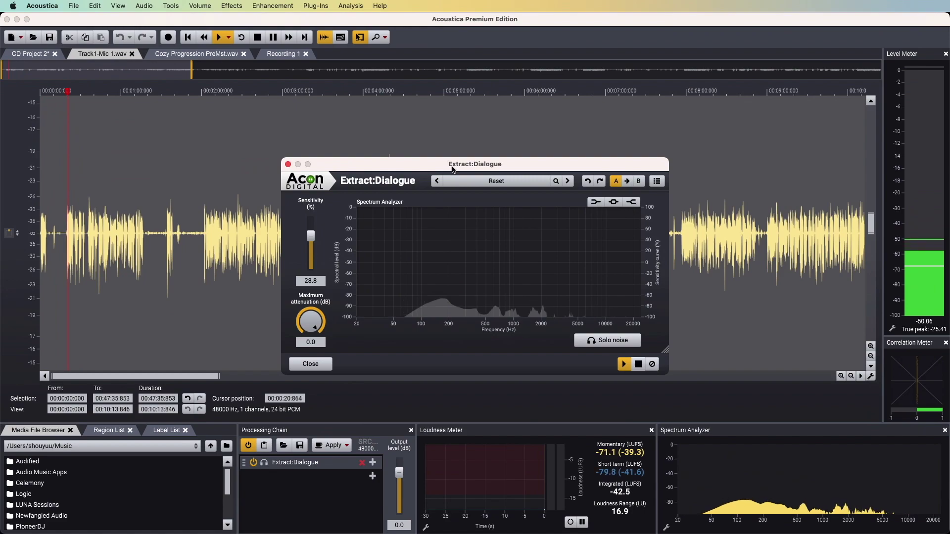
left_click_drag(300, 341, 296, 386)
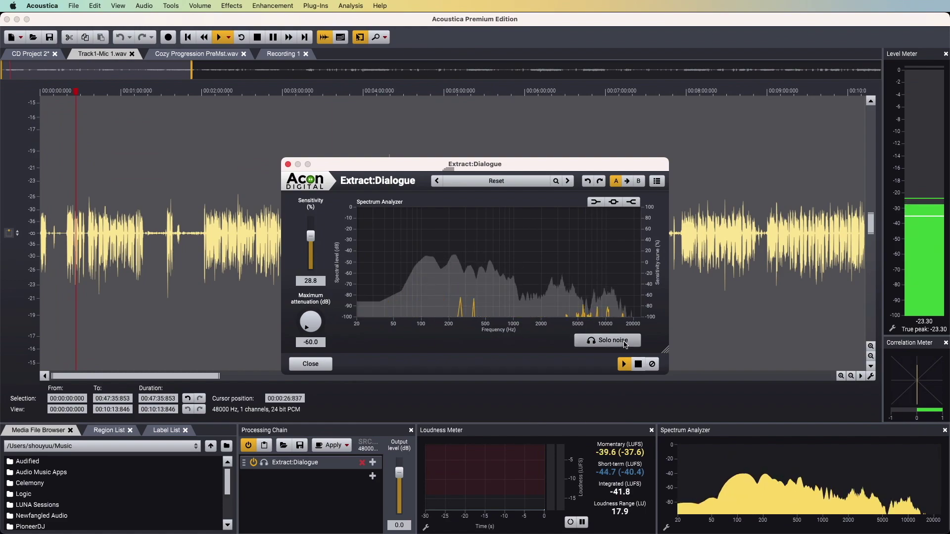
- Try Extract:Dialogue's Solo noise option during playback, stop playback and close the processor window
left_click(625, 345)
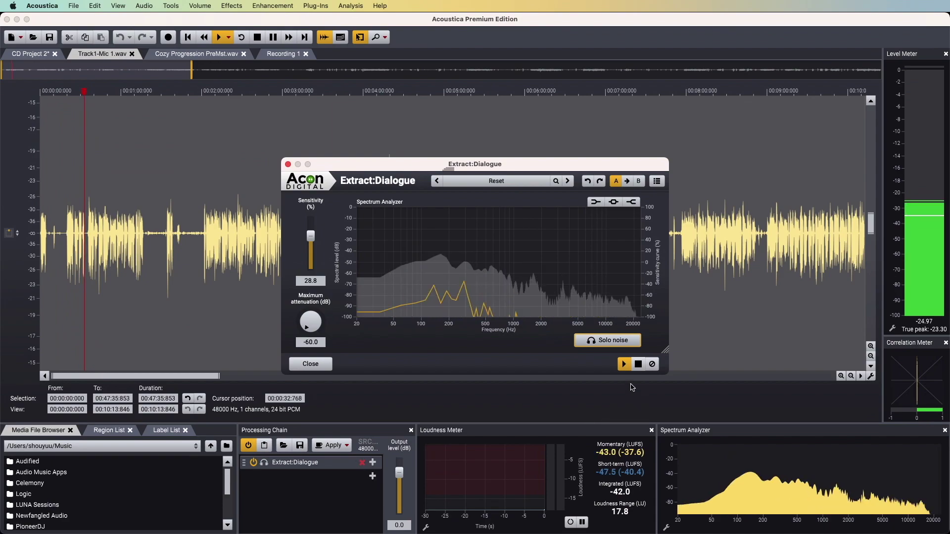
key("space")
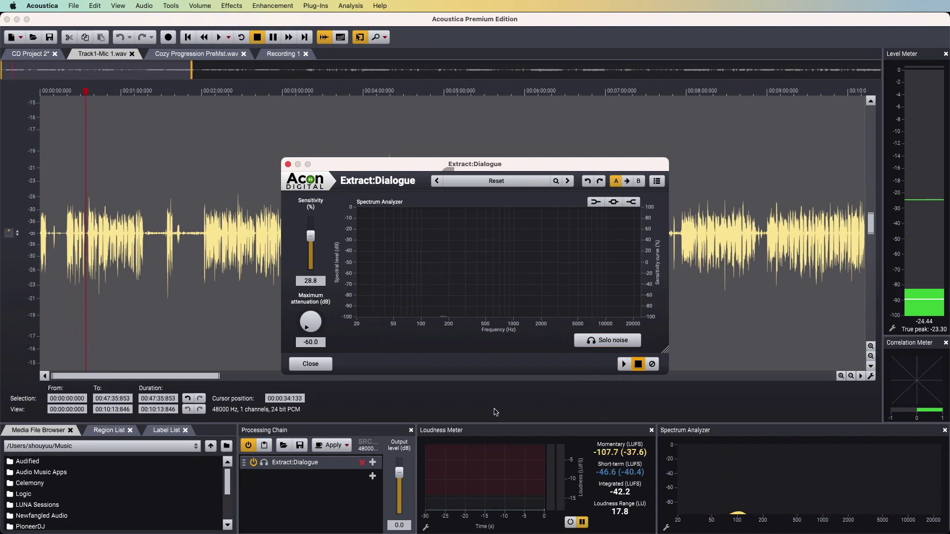
left_click(329, 489)
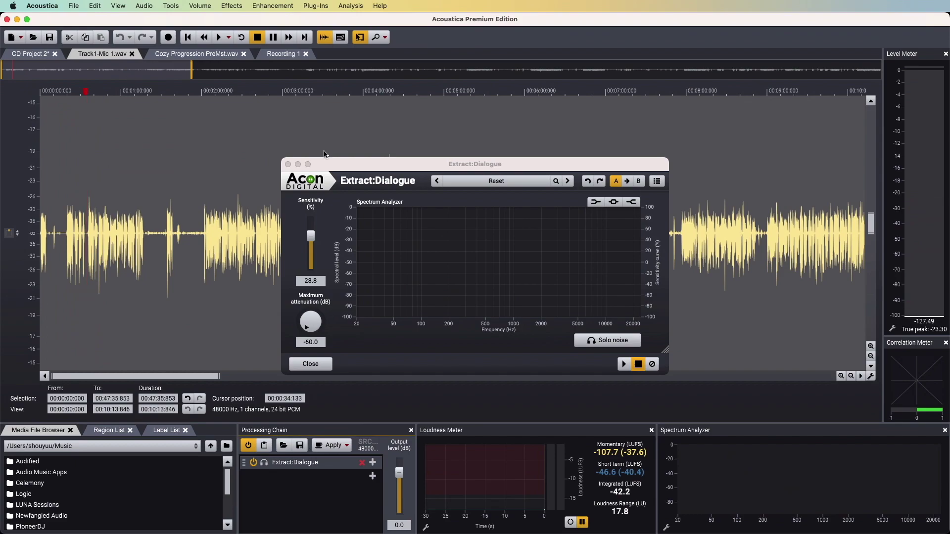
left_click(286, 165)
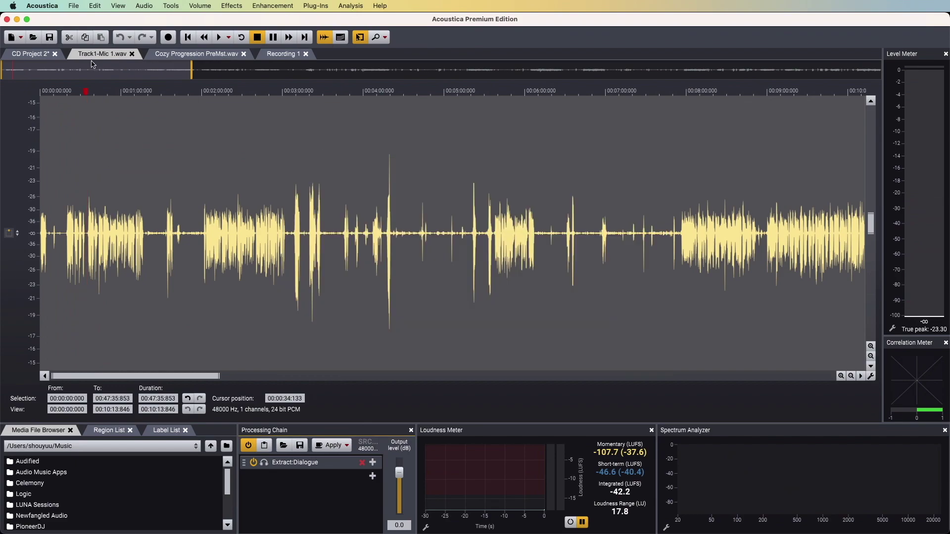
- Switch to Studio One, open the 230630 PodCast Pilot event with Acoustica as its event editor, and place the cursor at about 00:08:07
left_click(38, 58)
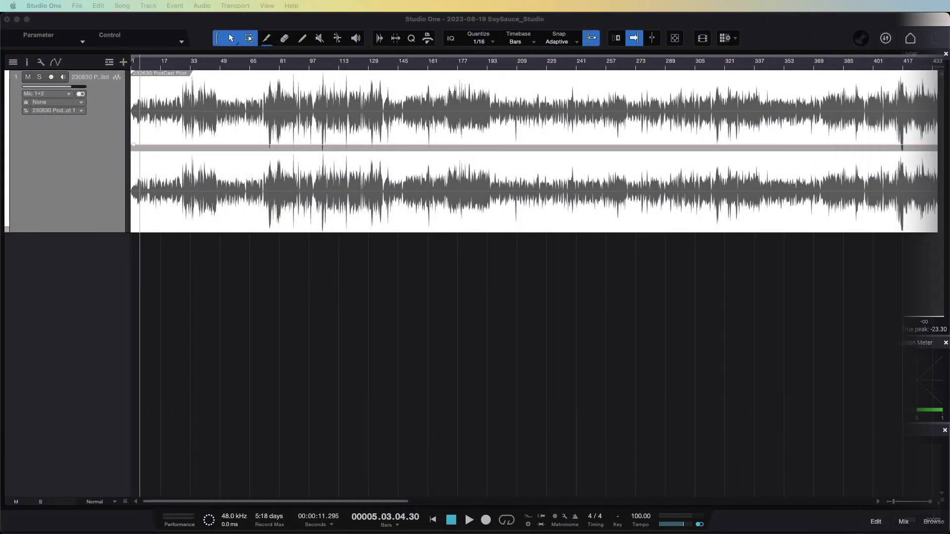
left_click(506, 438)
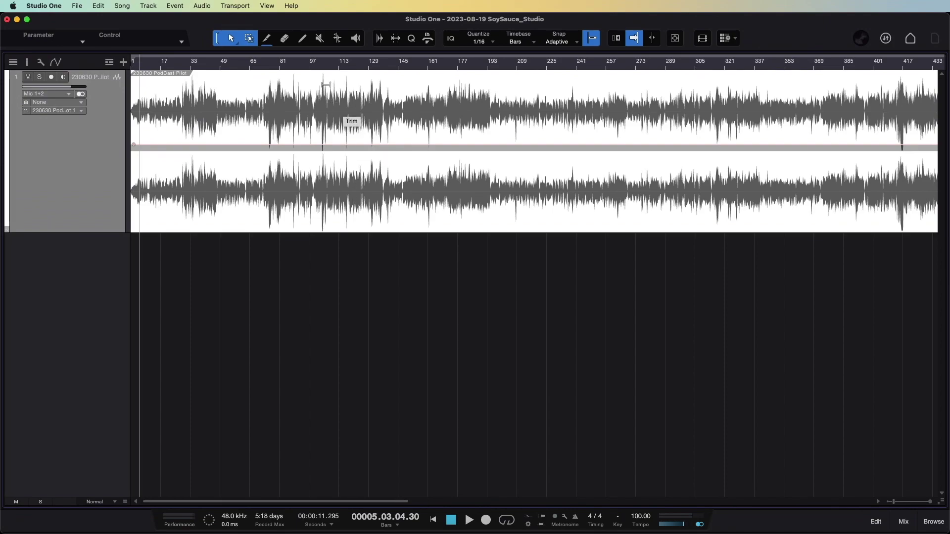
left_click(273, 64)
right_click(331, 218)
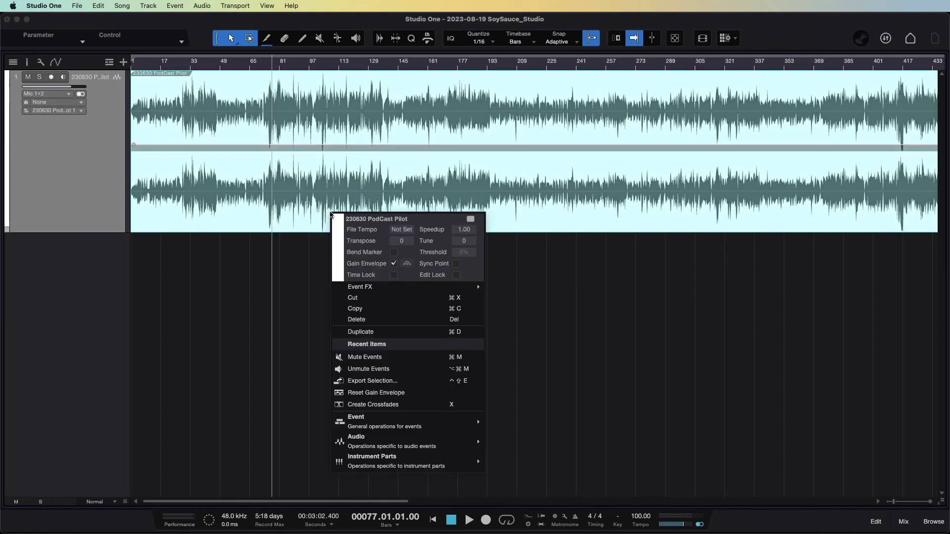
mouse_move(408, 290)
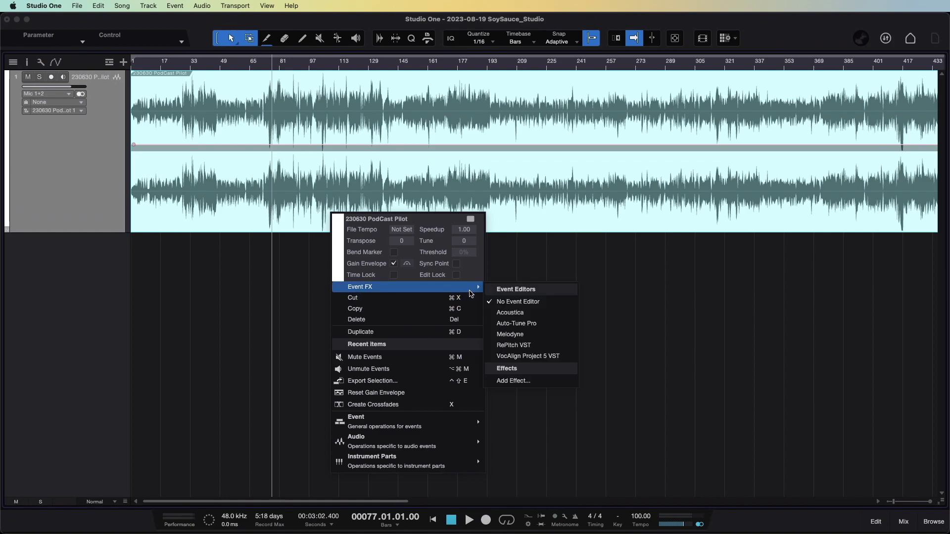
left_click(513, 313)
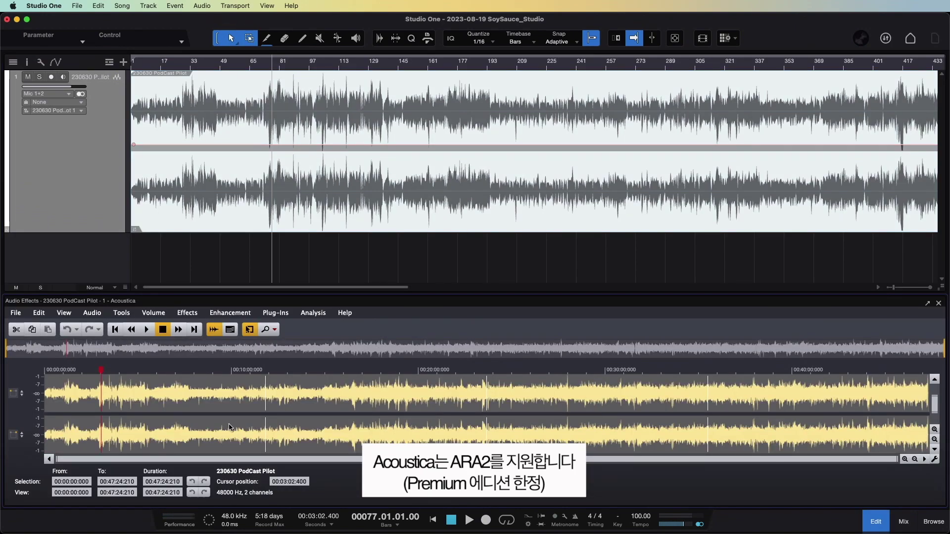
left_click(197, 369)
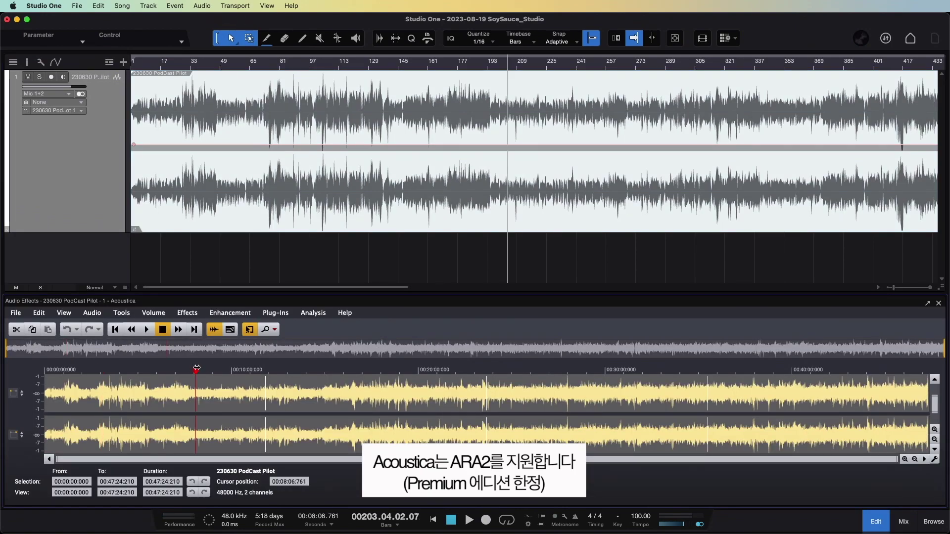
- Play the 230630 PodCast Pilot event briefly in the Acoustica editor and stop playback
key("space")
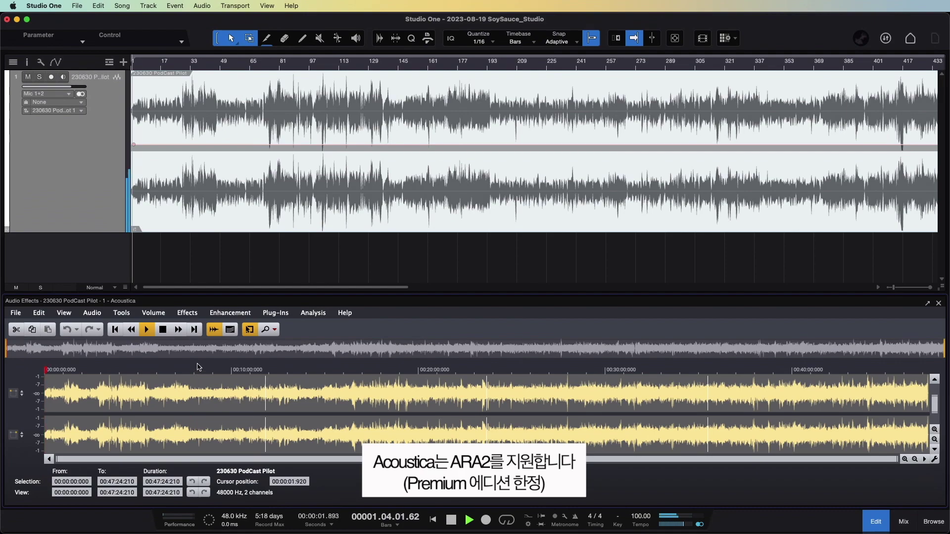
key("space")
left_click(198, 368)
key("space")
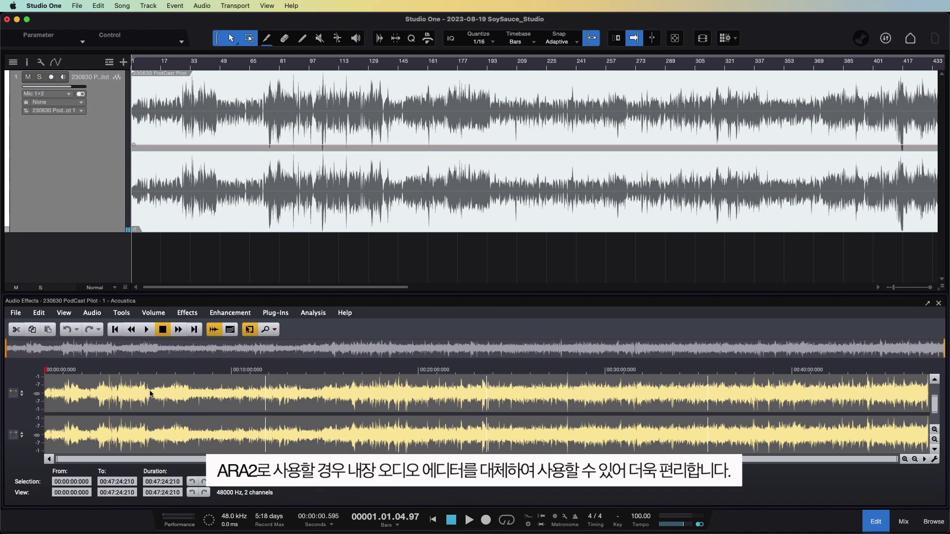
- Switch the Acoustica editor to the spectrogram display and enlarge the editor area upward over the arrangement
left_click(230, 329)
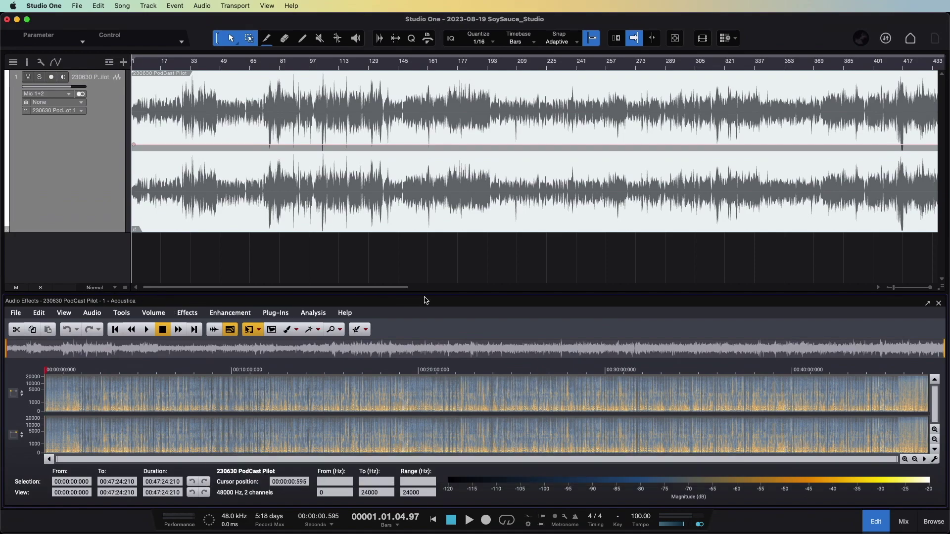
left_click_drag(528, 294, 530, 208)
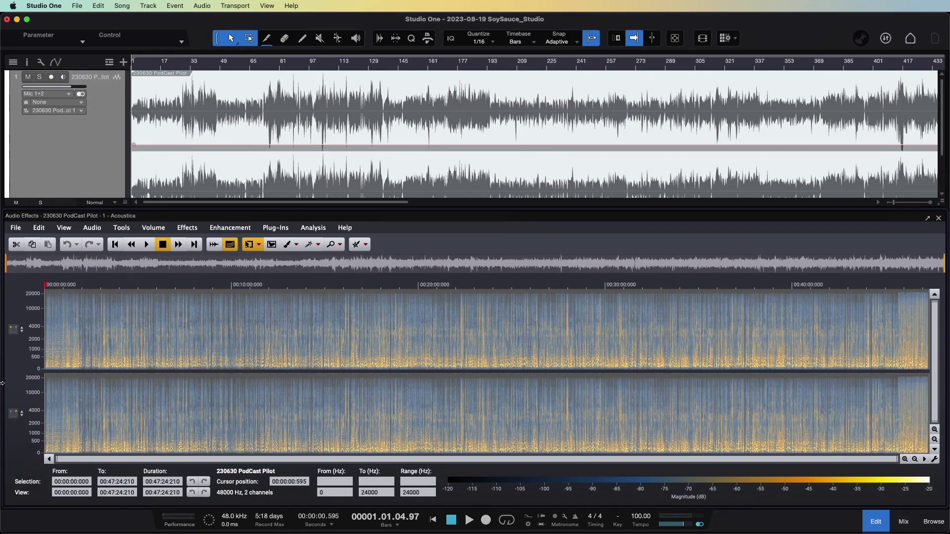
- Select the 230630 PodCast Pilot event in the arrangement and audition it briefly, ending with playback from about bar 111
left_click(271, 74)
key("space")
key("space")
left_click(335, 67)
key("space")
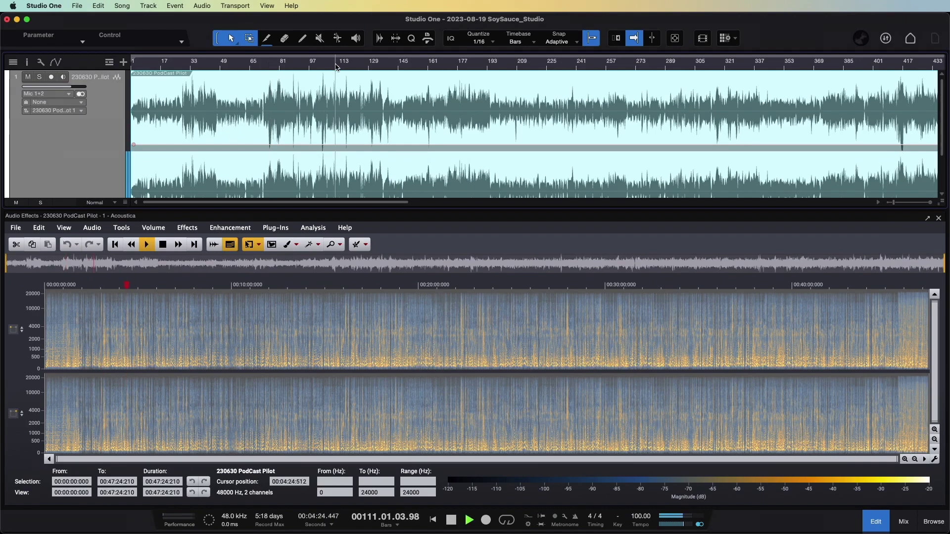
key("space")
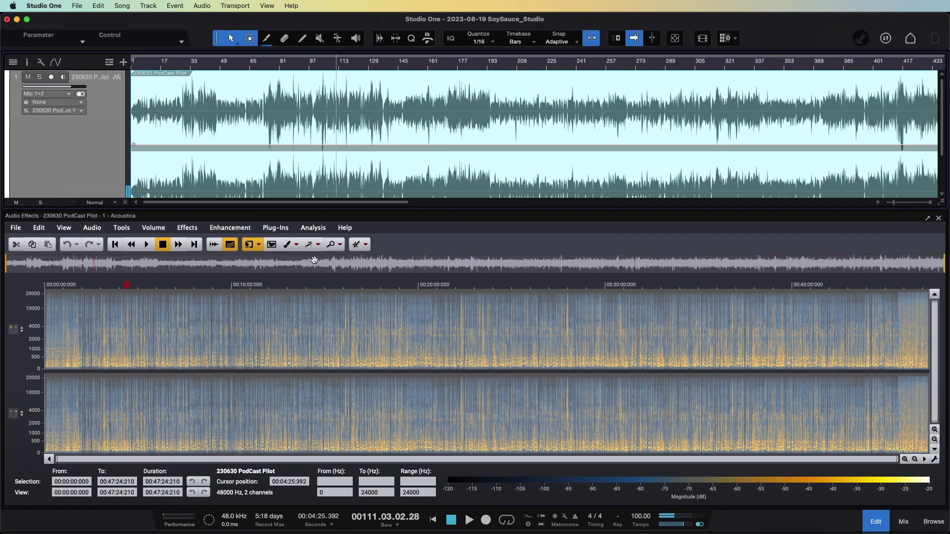
- Move the playback cursor along the Studio One timeline to bars 224, 330, 78 and 35 in turn
left_click(545, 65)
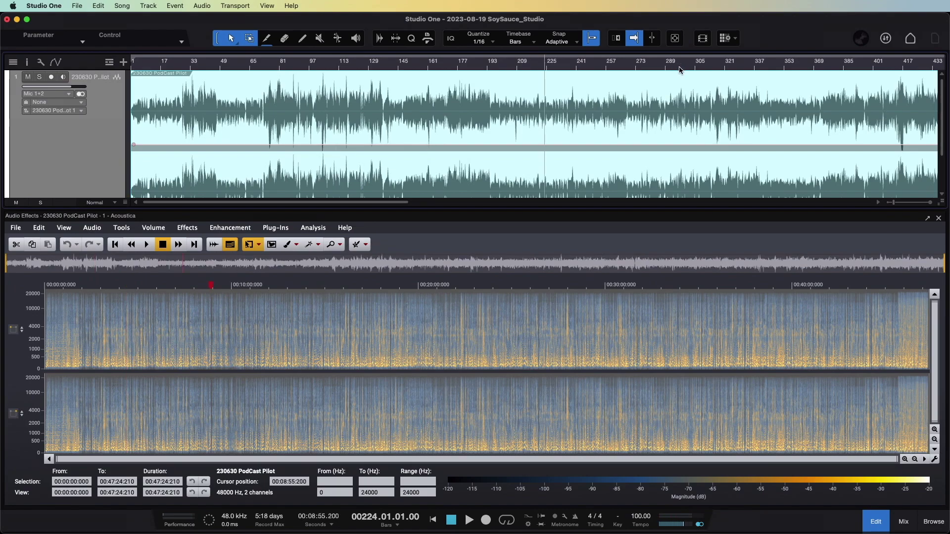
key("KP_Add")
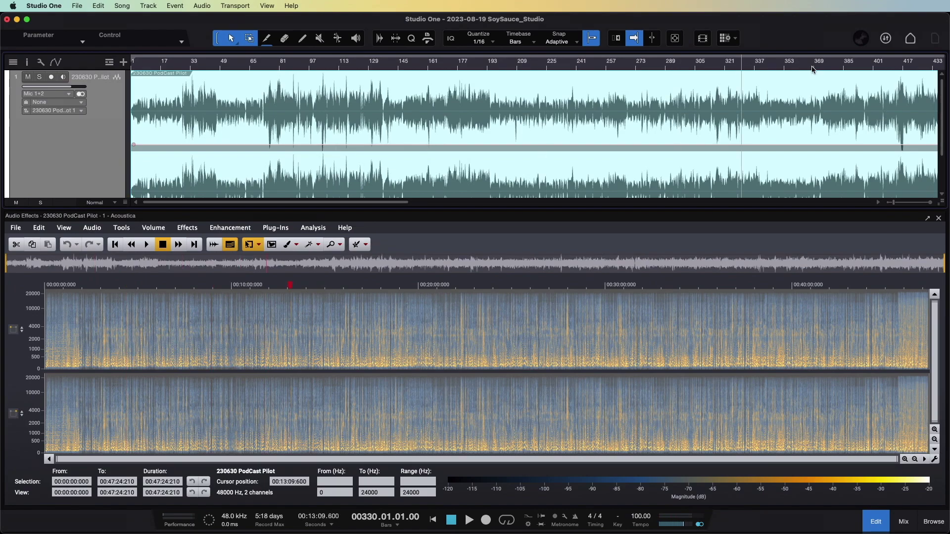
left_click(273, 62)
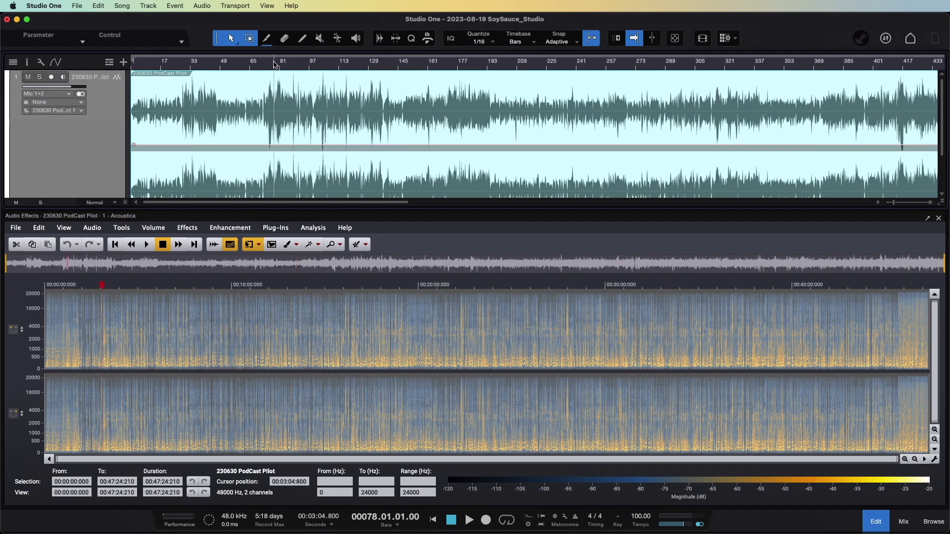
left_click(193, 61)
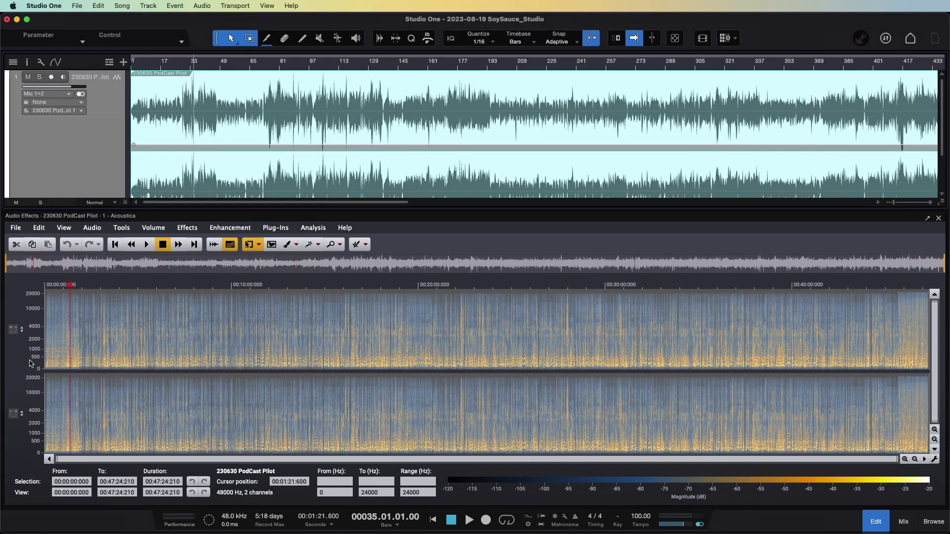
- Place the cursor at about 00:02:45 in the spectrogram, enlarge that passage to a span of about 43 seconds, and play it briefly
left_click(95, 354)
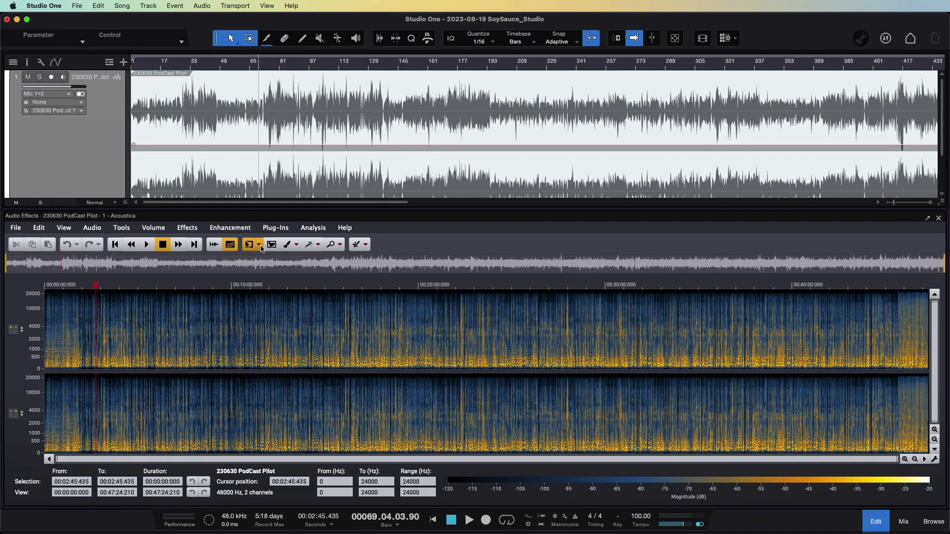
left_click(905, 459)
left_click(904, 460)
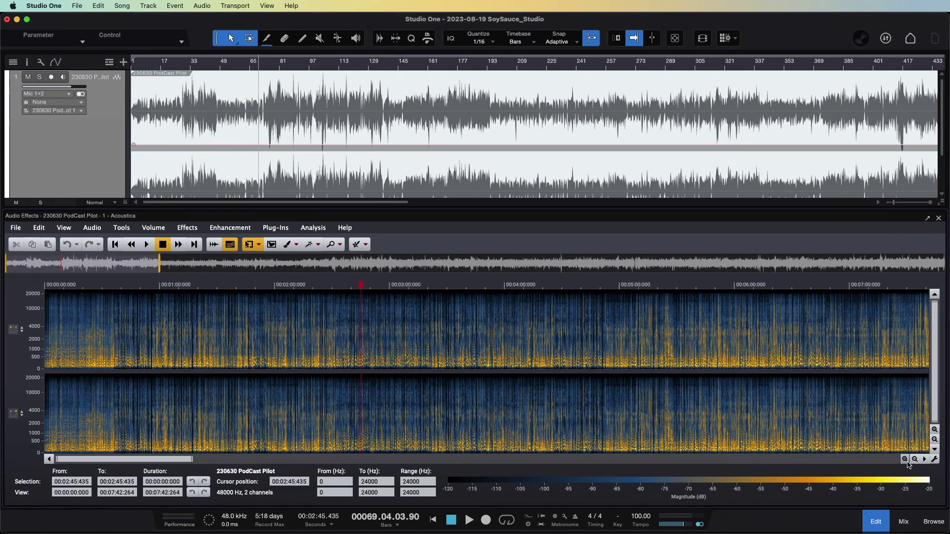
left_click(905, 459)
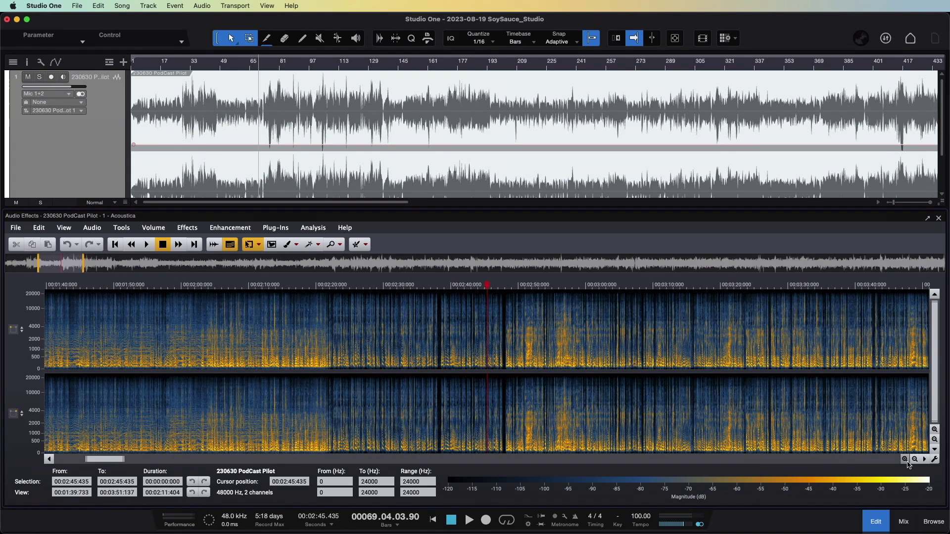
left_click(905, 460)
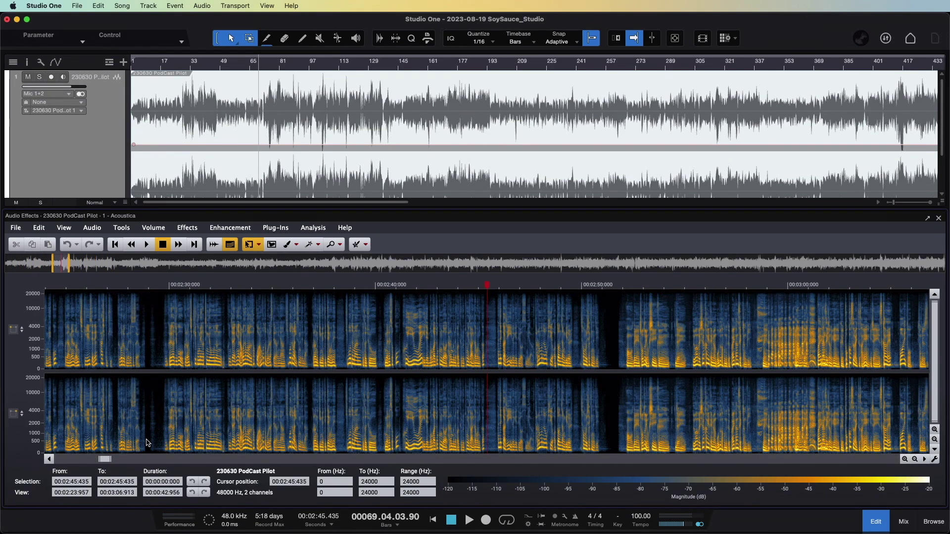
key("space")
key("space")
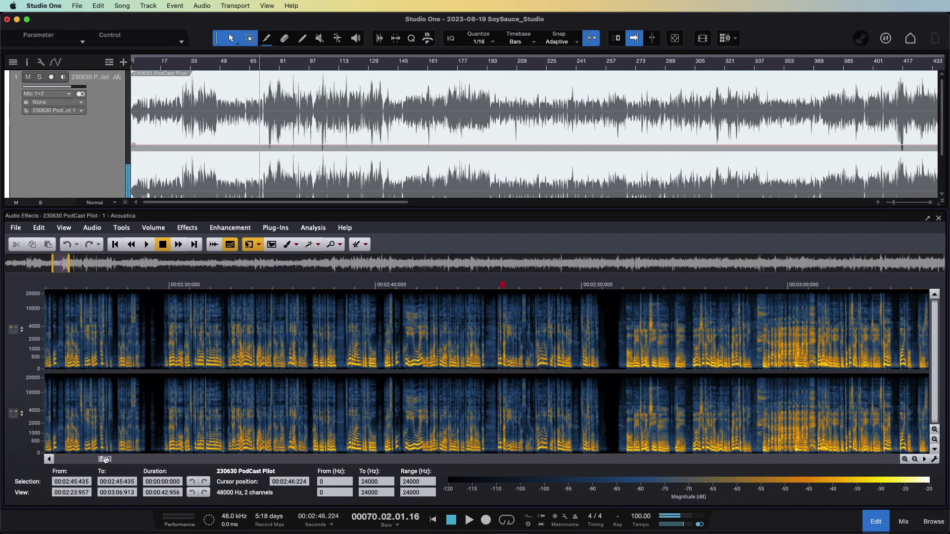
- In the passage from about 00:04:33, try frequency-range selections of about 2944–16294 Hz and 6667–24000 Hz
left_click_drag(105, 459, 144, 462)
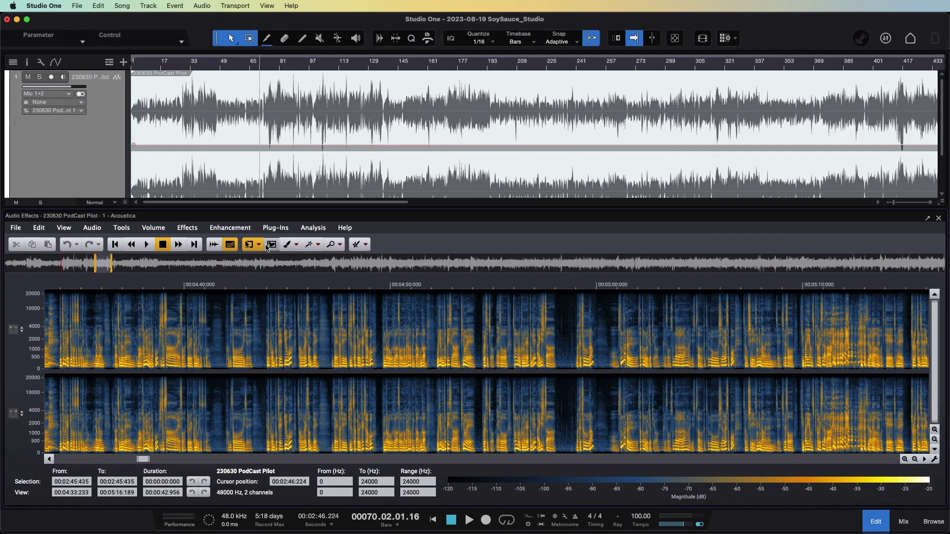
left_click(258, 244)
left_click(270, 275)
left_click(186, 387)
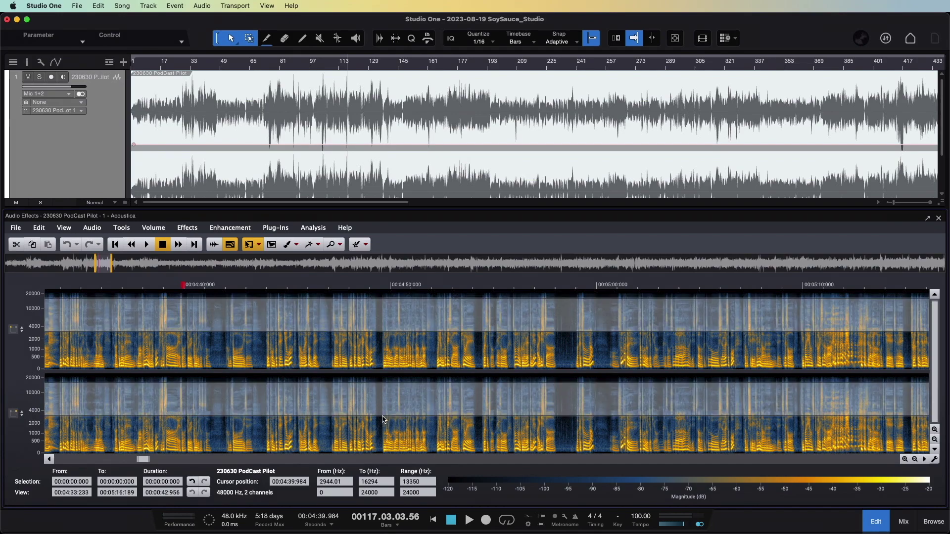
left_click(380, 400)
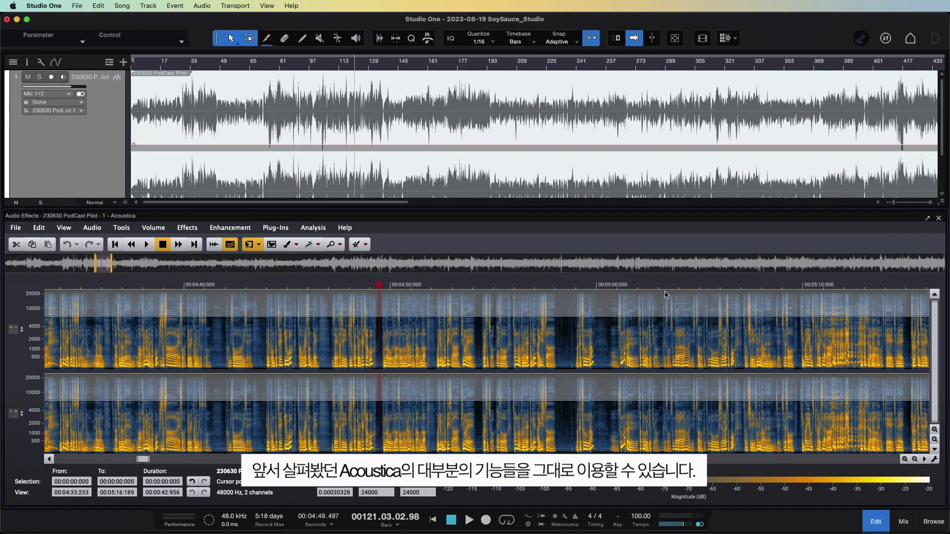
- Try the magic wand selection on spectral regions around 00:04:46 and go to the end of the recording
left_click(307, 246)
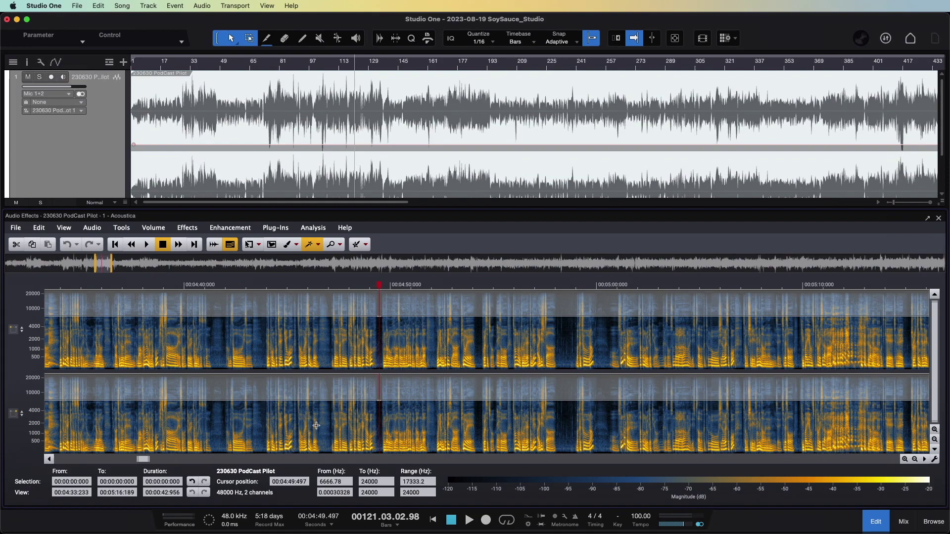
left_click(316, 425)
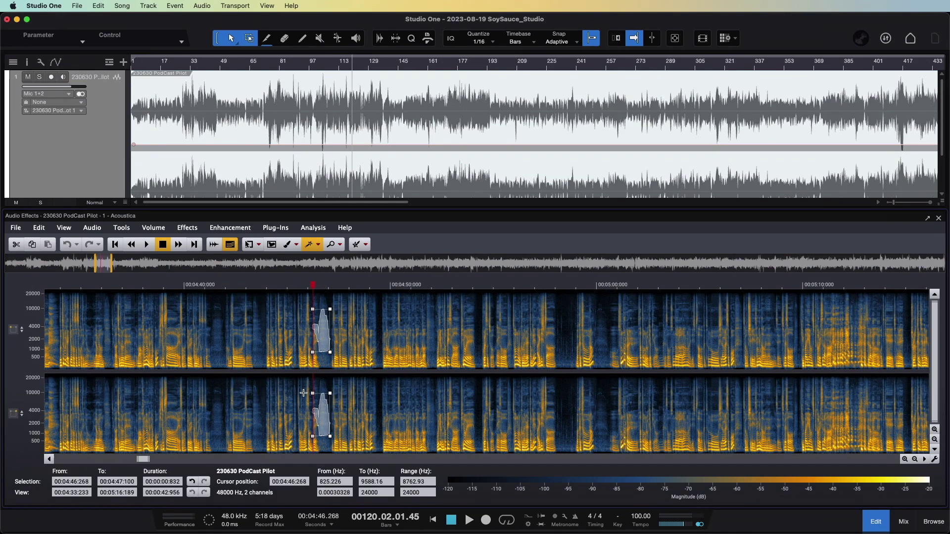
left_click(270, 392)
key("End")
left_click(400, 421)
key("End")
left_click(356, 380)
key("End")
- Try the magic wand on spectral areas near 00:46:58 and 00:46:40, switch back to the frequency selection tool and clear the selection
left_click(419, 402)
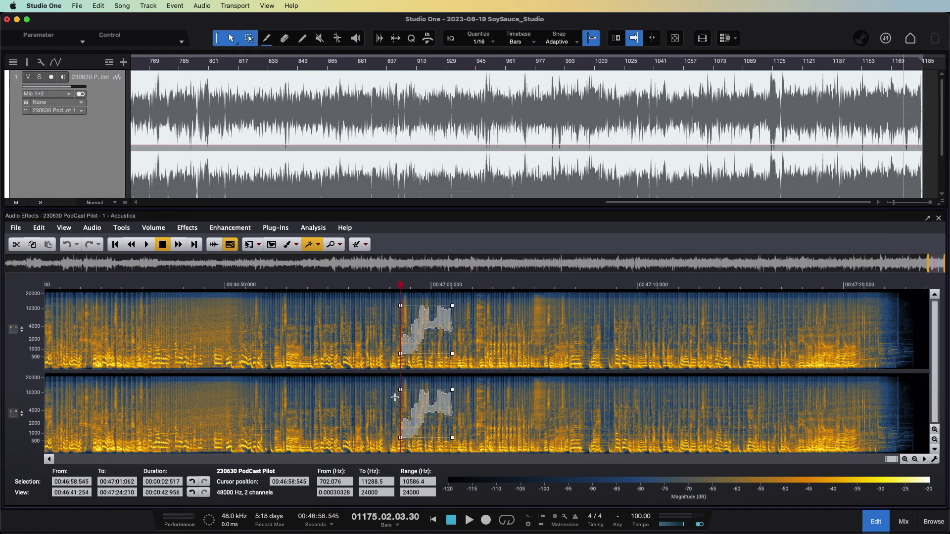
left_click(229, 407)
left_click(201, 394)
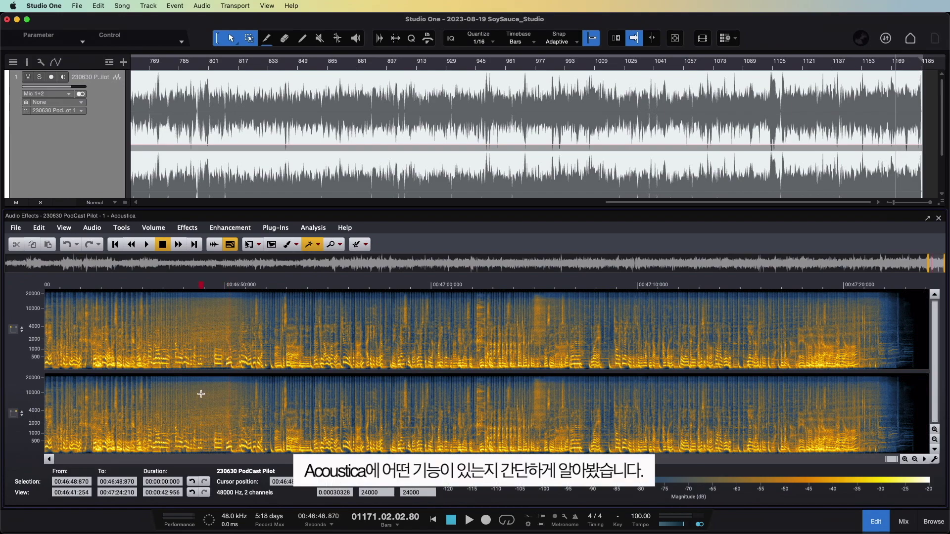
left_click(201, 394)
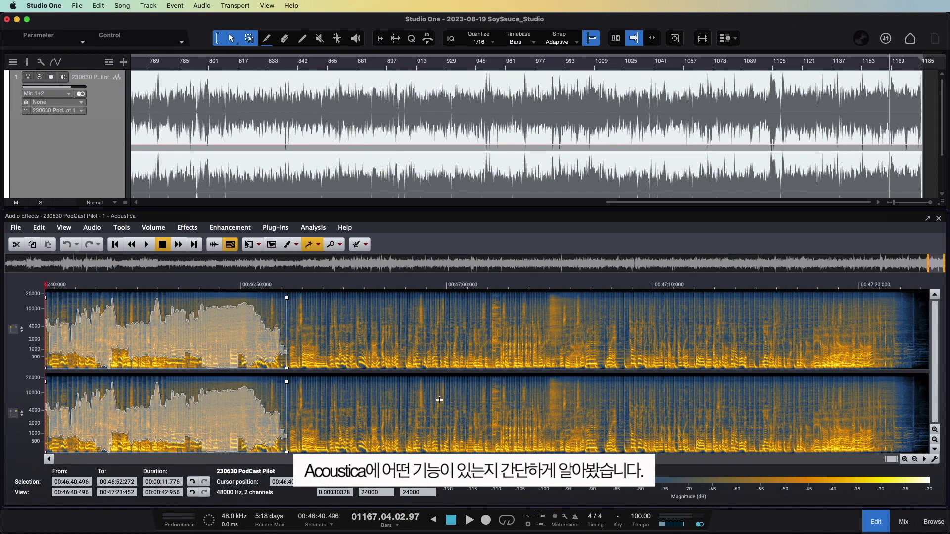
left_click(250, 248)
left_click(379, 424)
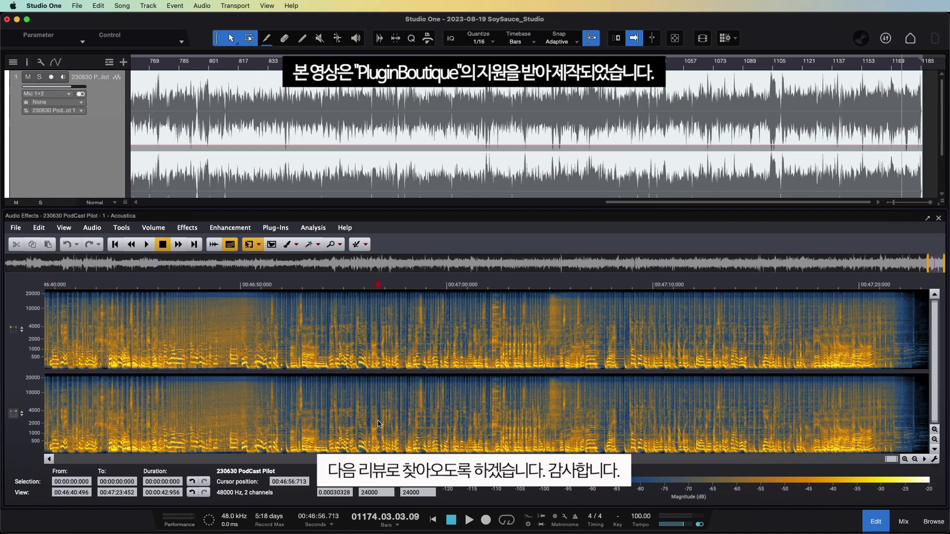